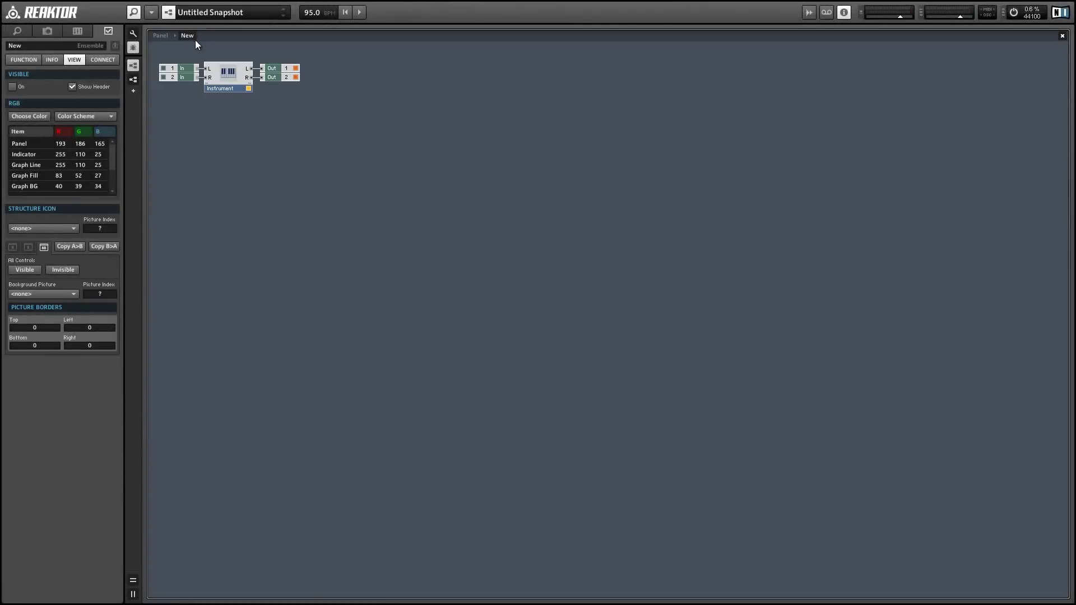
# Step: Inside the Instrument macro, shift the four merge and output modules far right to make room
pyautogui.doubleClick(232, 71)
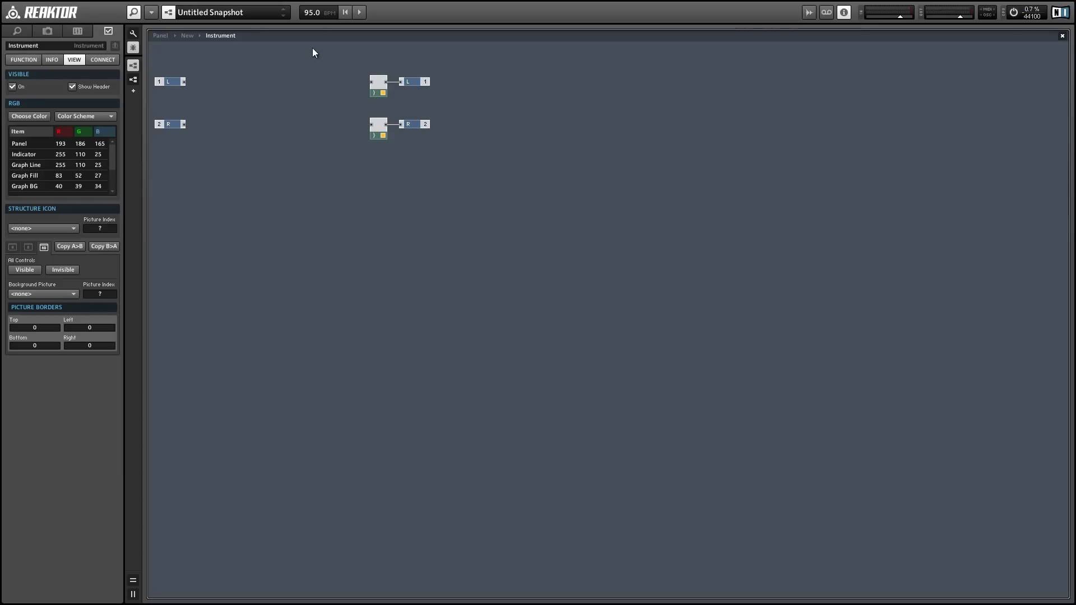
pyautogui.moveTo(339, 66); pyautogui.dragTo(432, 163)
pyautogui.moveTo(378, 135); pyautogui.dragTo(715, 130)
# Step: Insert a built-in Event Processing Event Table module and place it between the inputs and outputs
pyautogui.rightClick(315, 121)
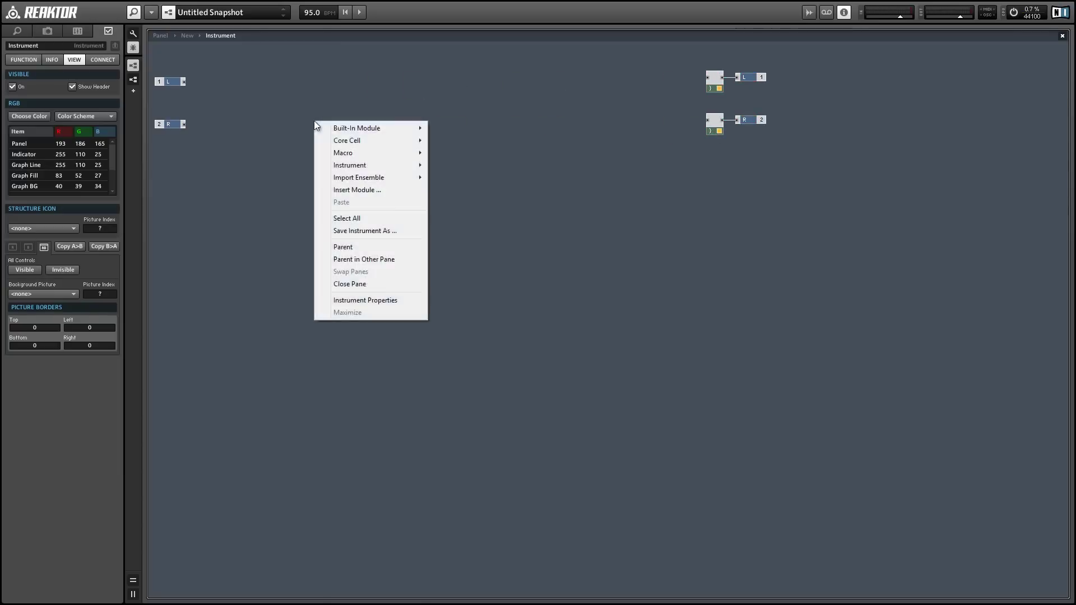
pyautogui.moveTo(336, 129)
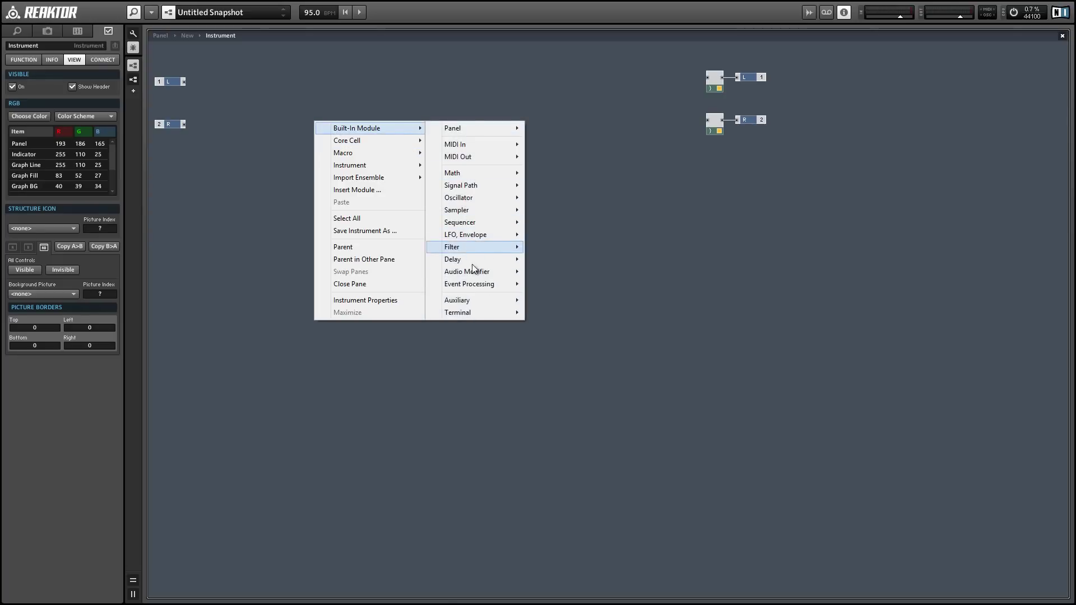
pyautogui.moveTo(476, 283)
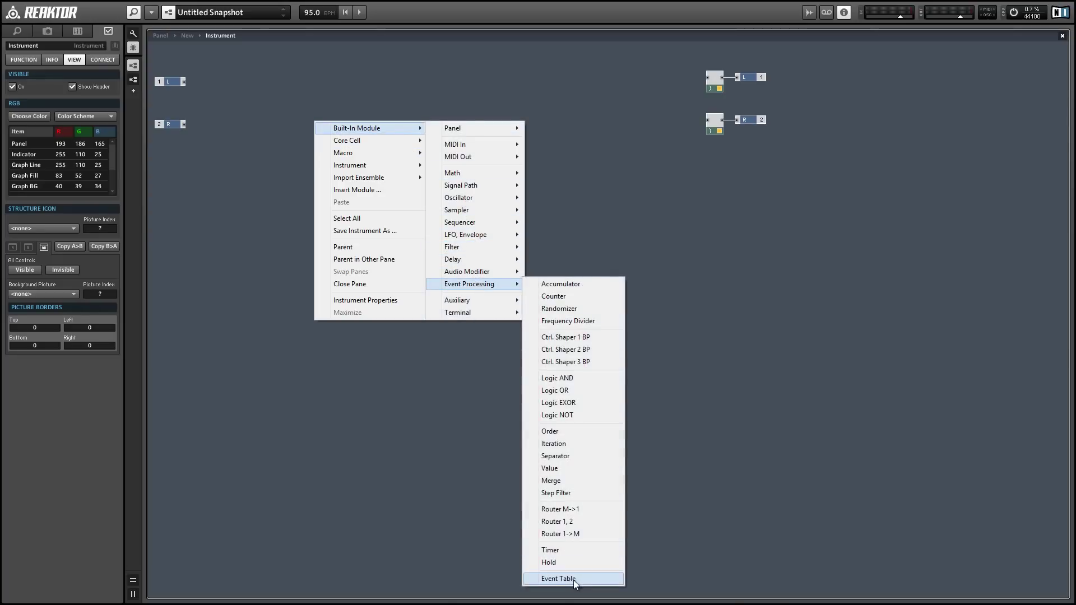
pyautogui.click(538, 579)
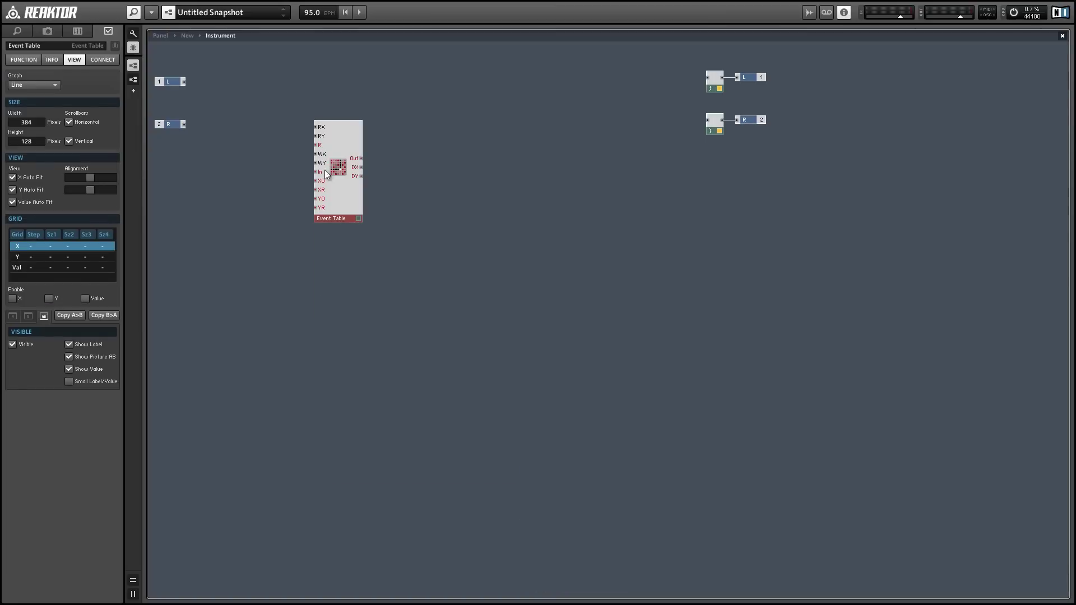
pyautogui.moveTo(329, 176); pyautogui.dragTo(434, 221)
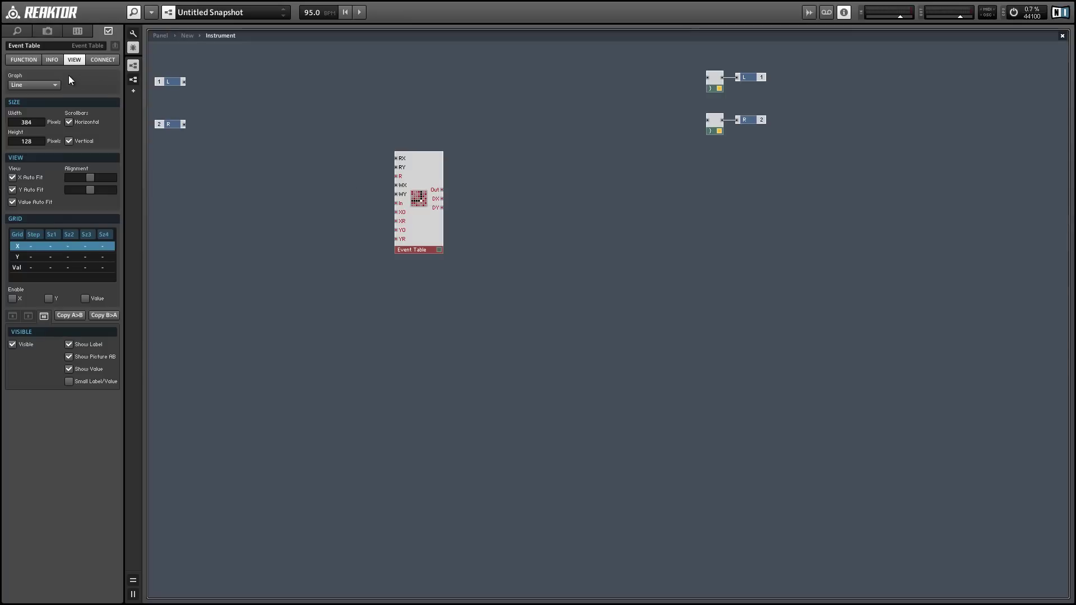
# Step: Set the Event Table's size to X 16 by Y 4 and move it lower right
pyautogui.click(40, 60)
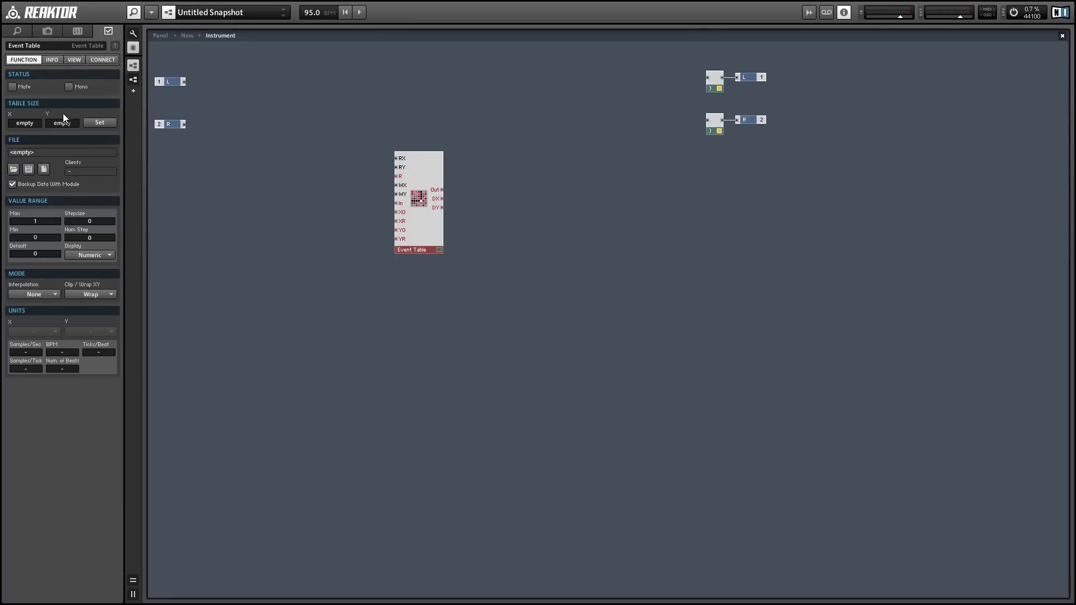
pyautogui.click(98, 123)
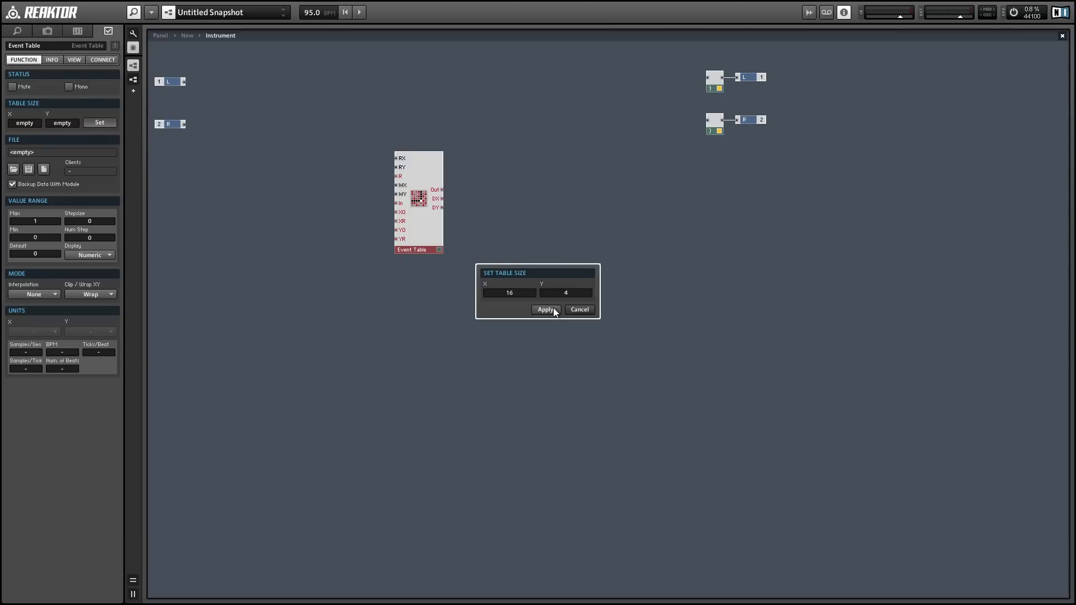
pyautogui.click(555, 312)
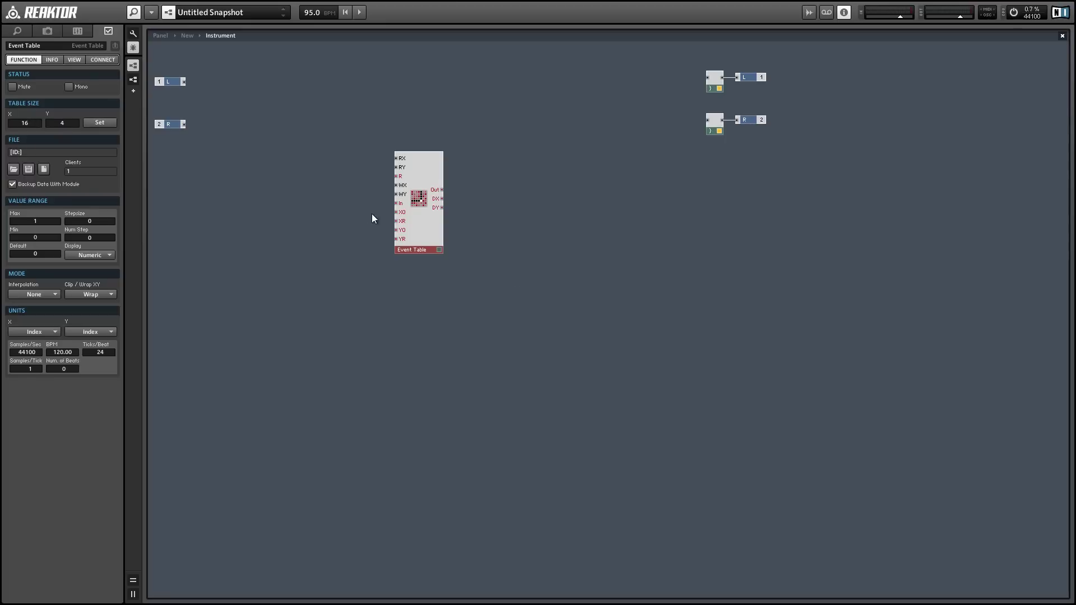
pyautogui.moveTo(431, 249); pyautogui.dragTo(518, 303)
pyautogui.click(413, 273)
pyautogui.click(518, 219)
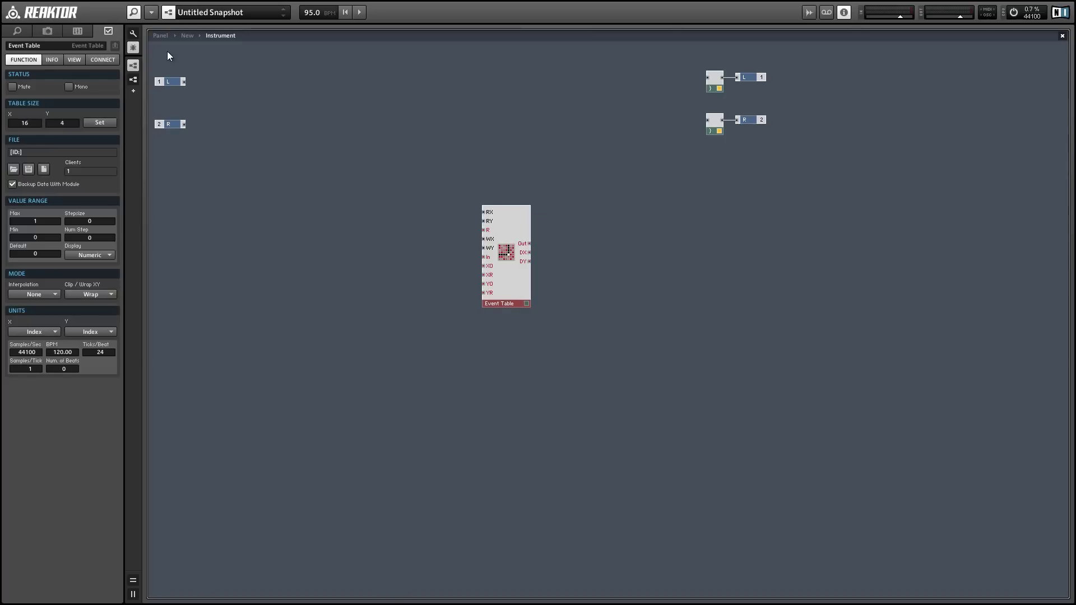
# Step: In the panel view, enable Table Draw Mode and draw a dip-and-rise stepped curve into the Event Table
pyautogui.click(162, 36)
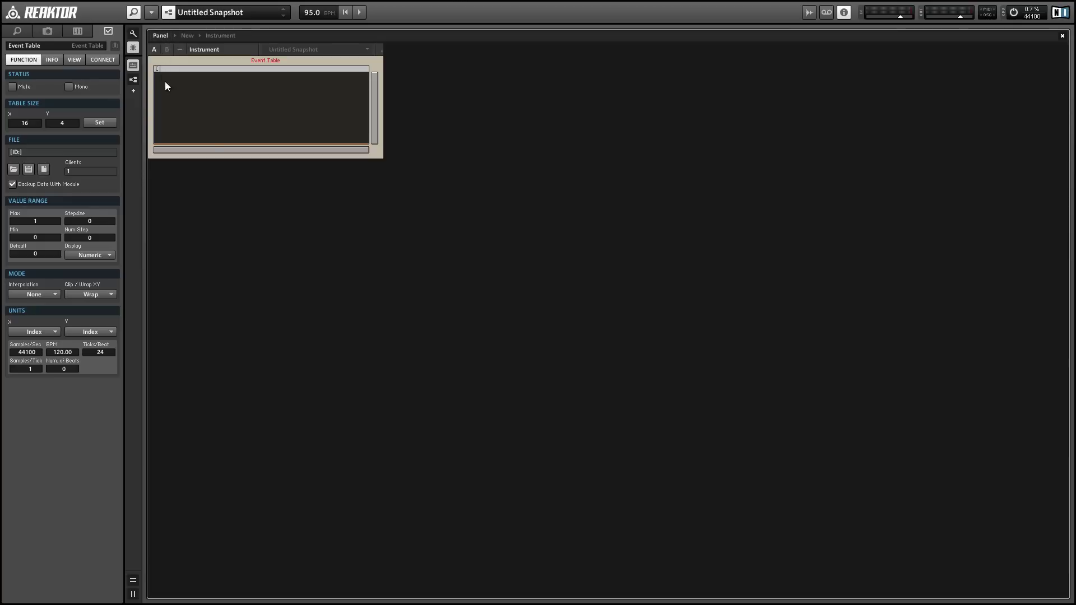
pyautogui.rightClick(193, 89)
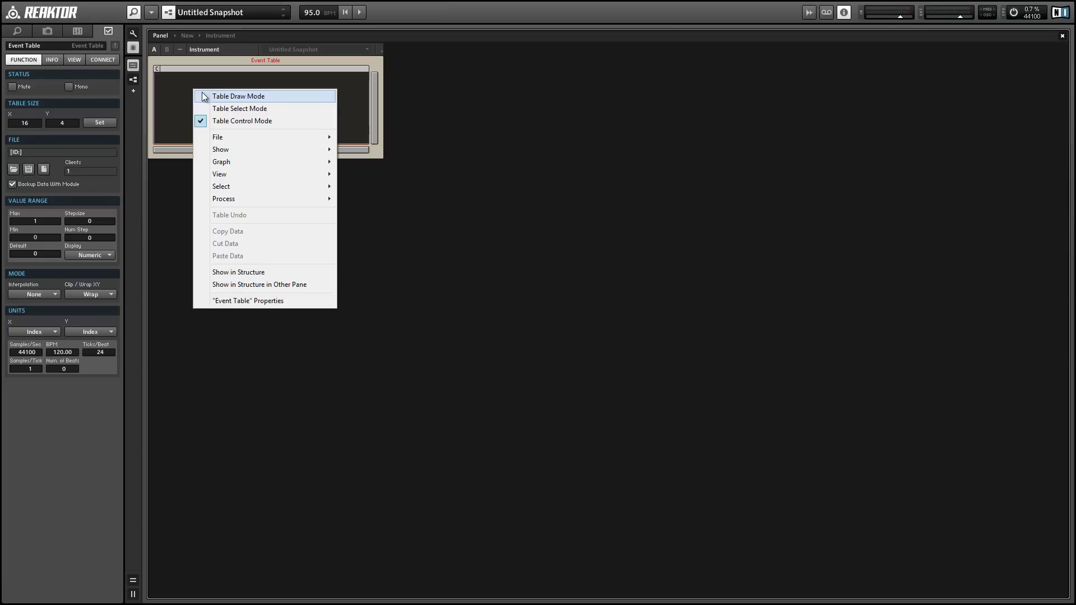
pyautogui.click(204, 97)
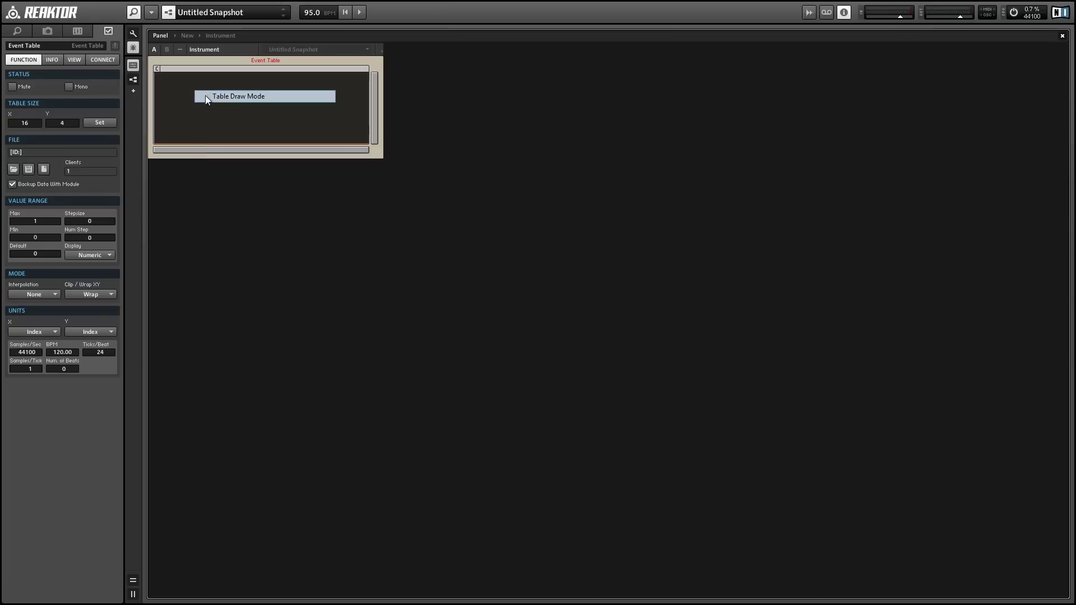
pyautogui.moveTo(205, 95)
pyautogui.mouseDown()
pyautogui.moveTo(244, 79)
pyautogui.moveTo(385, 120)
pyautogui.moveTo(452, 88)
pyautogui.moveTo(564, 143)
pyautogui.moveTo(700, 116)
pyautogui.moveTo(459, 117)
pyautogui.moveTo(403, 86)
pyautogui.mouseUp()
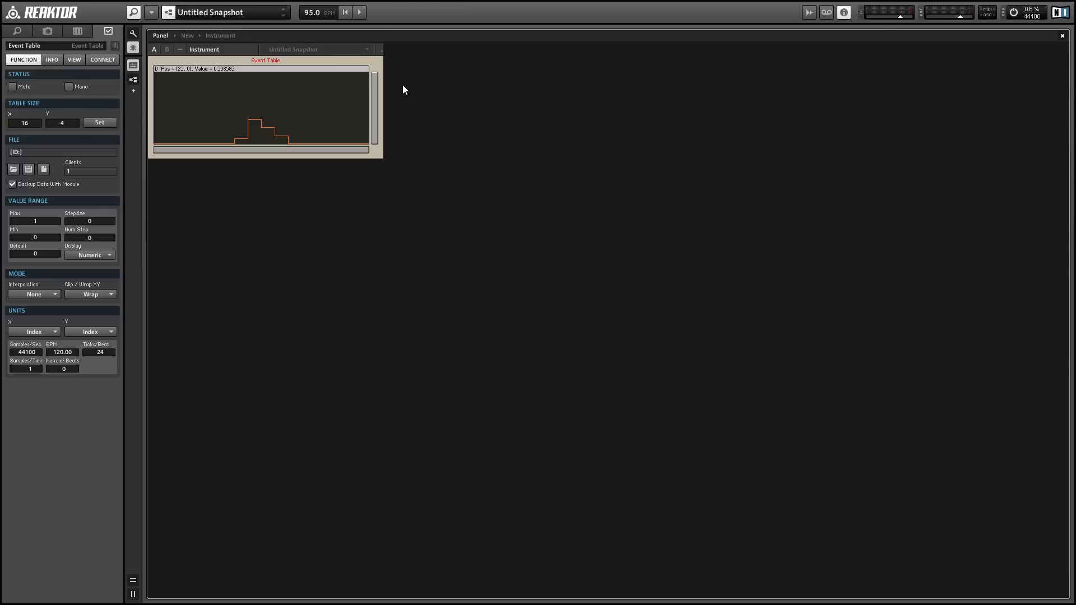
pyautogui.moveTo(403, 85)
pyautogui.mouseDown()
pyautogui.moveTo(204, 110)
pyautogui.moveTo(86, 257)
pyautogui.mouseUp()
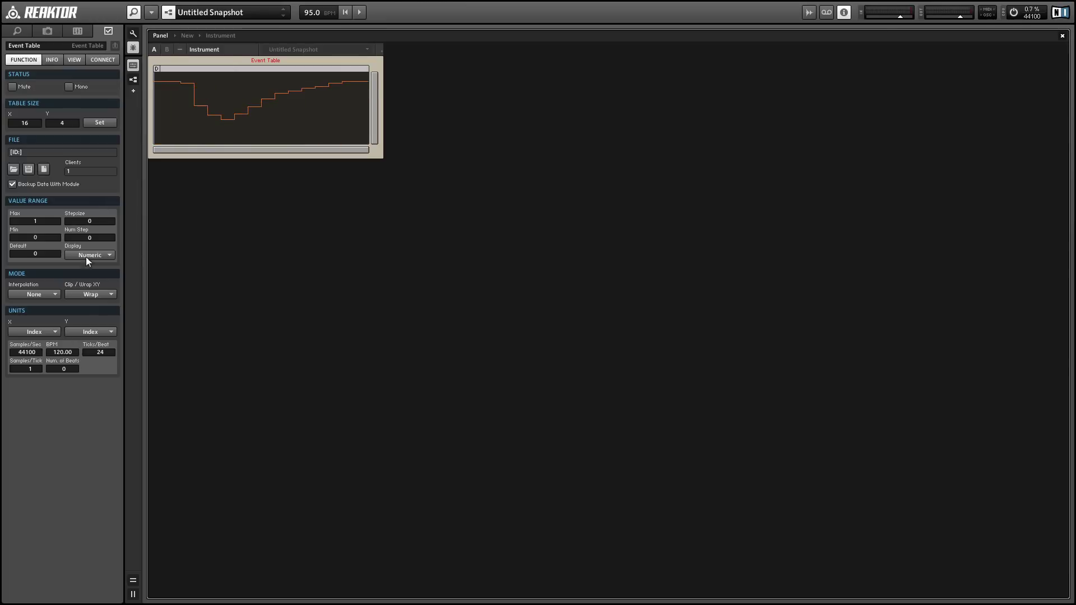
# Step: Set Clip / Wrap XY to Clip and redraw the values as a falling-then-rising staircase
pyautogui.click(82, 296)
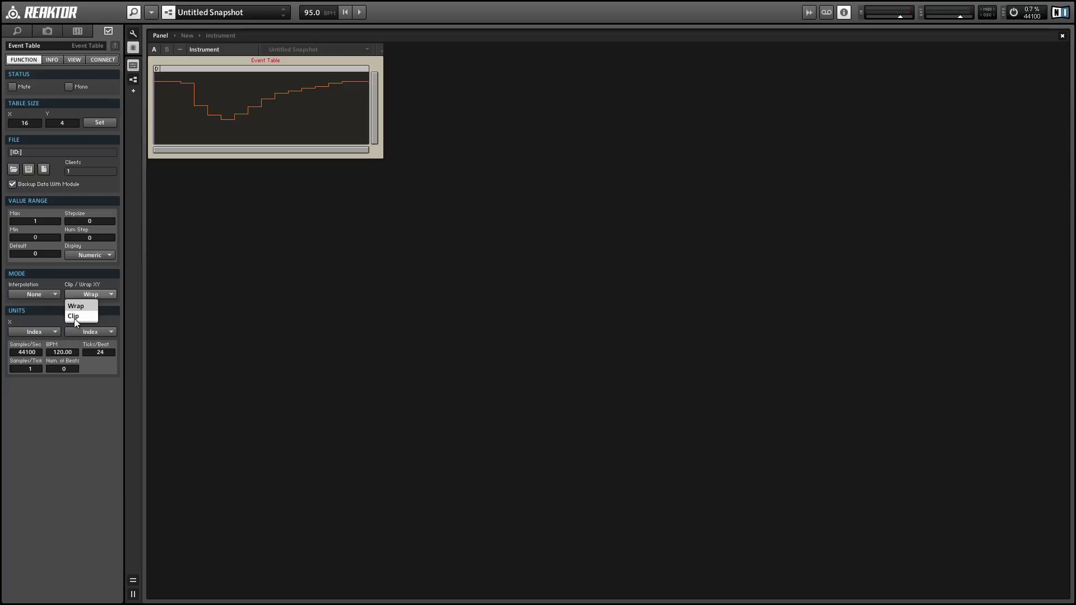
pyautogui.click(75, 316)
pyautogui.moveTo(235, 121)
pyautogui.mouseDown()
pyautogui.moveTo(386, 70)
pyautogui.moveTo(310, 108)
pyautogui.moveTo(181, 108)
pyautogui.moveTo(115, 85)
pyautogui.mouseUp()
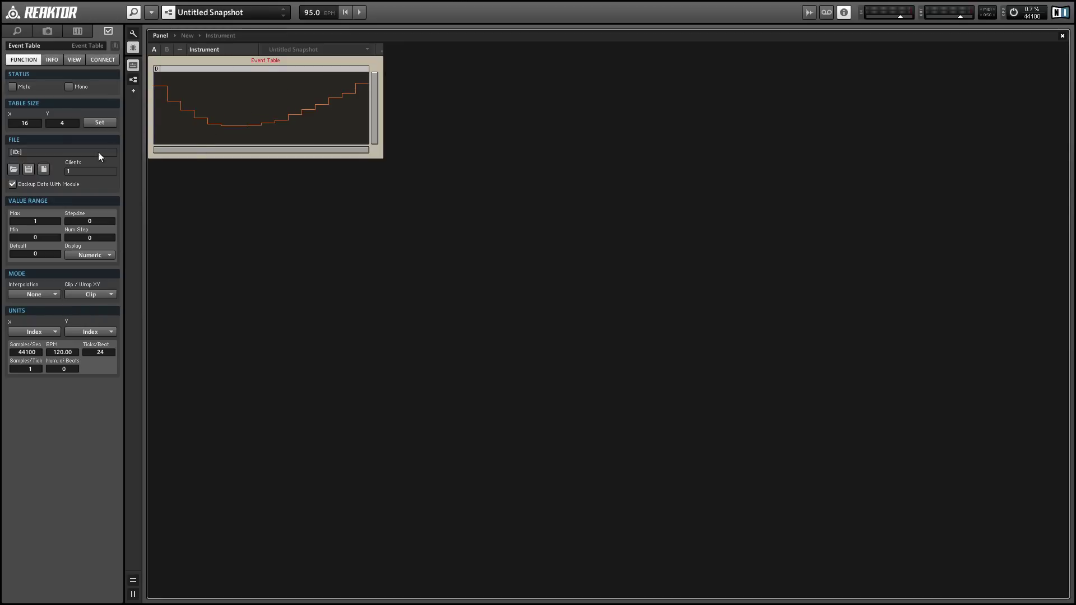
# Step: Set the Event Table's graph to Multi Line and flatten the top row's values to zero
pyautogui.click(82, 58)
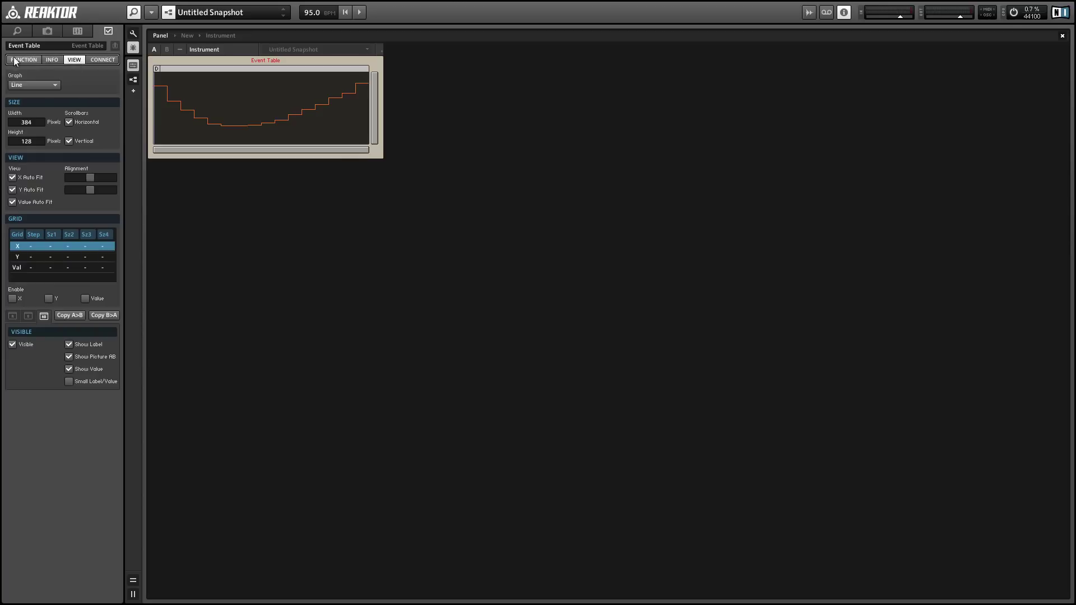
pyautogui.click(22, 85)
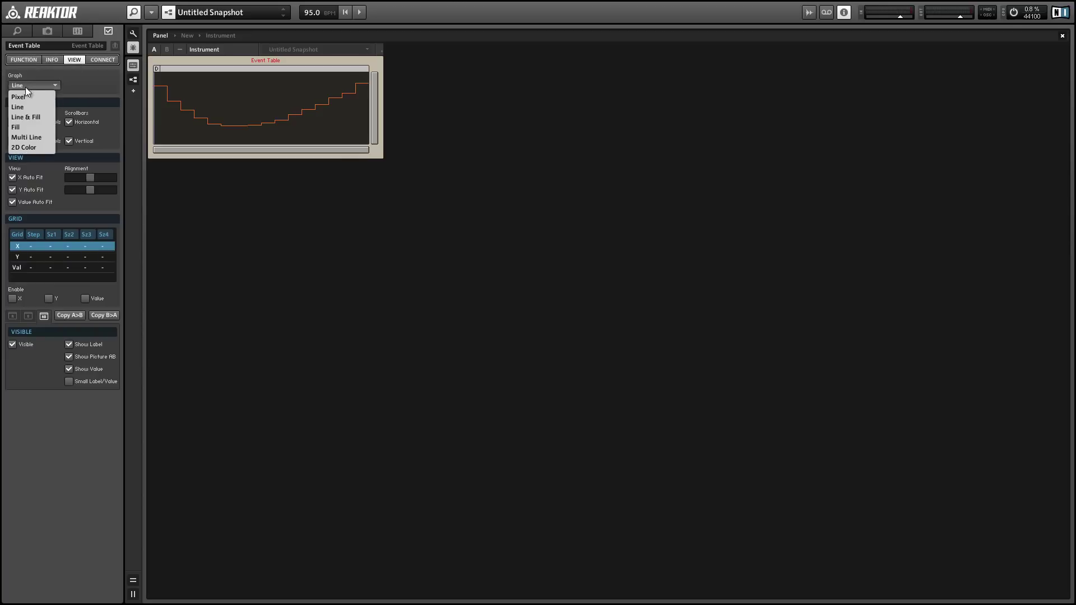
pyautogui.click(22, 140)
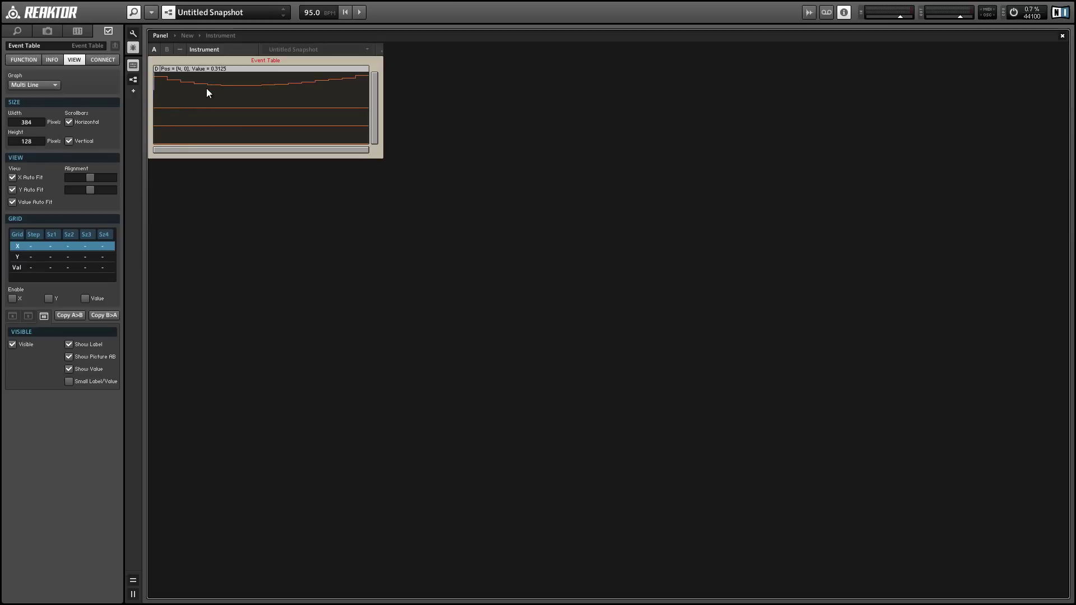
pyautogui.moveTo(185, 132); pyautogui.dragTo(399, 168)
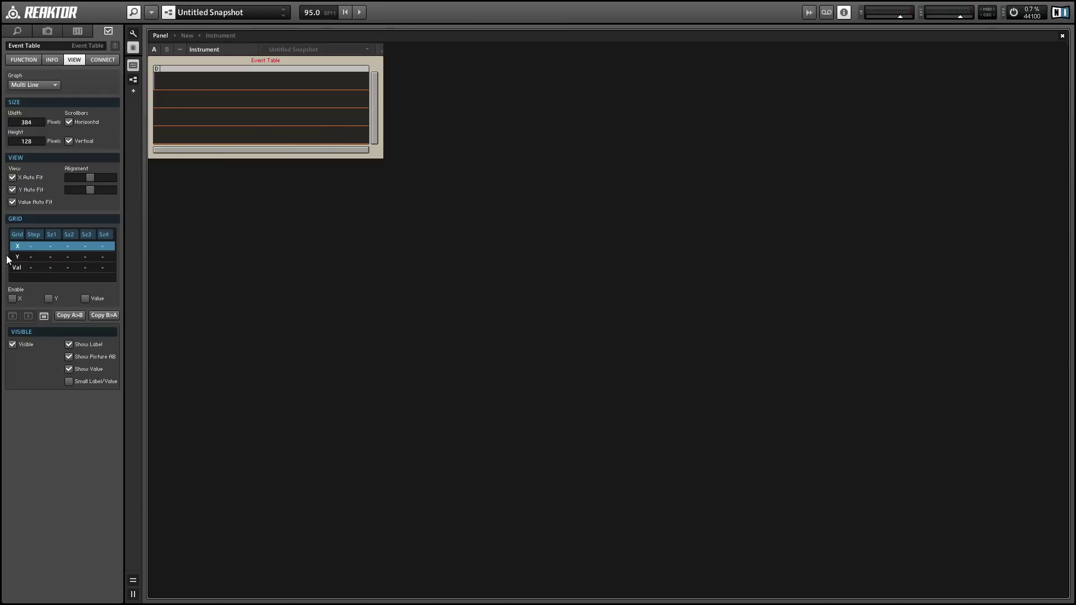
# Step: Turn on the X and Y grid lines and set the grid values
pyautogui.click(13, 297)
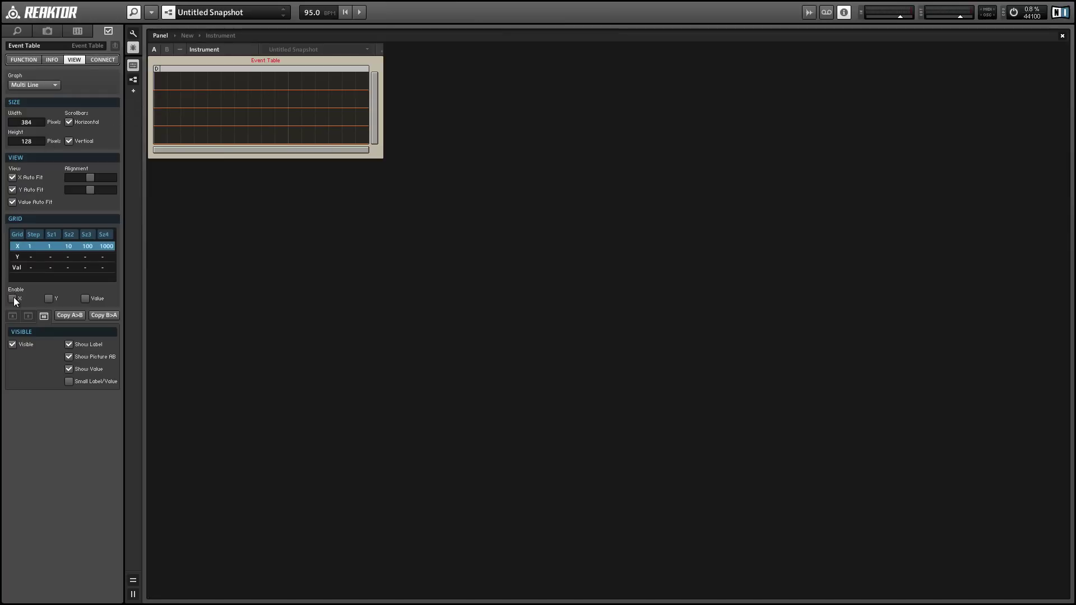
pyautogui.click(50, 299)
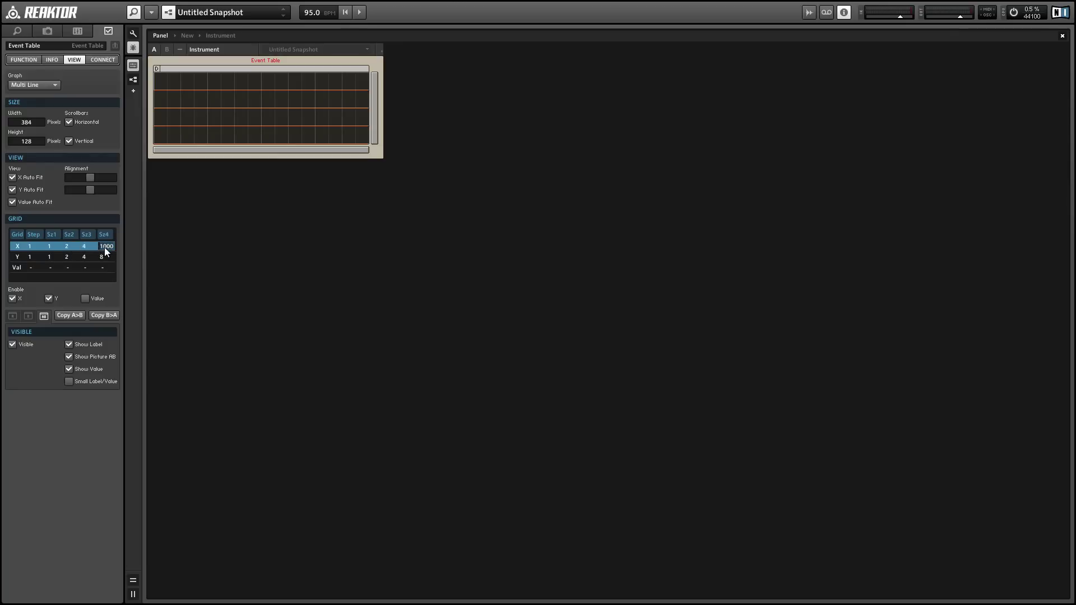
pyautogui.click(247, 243)
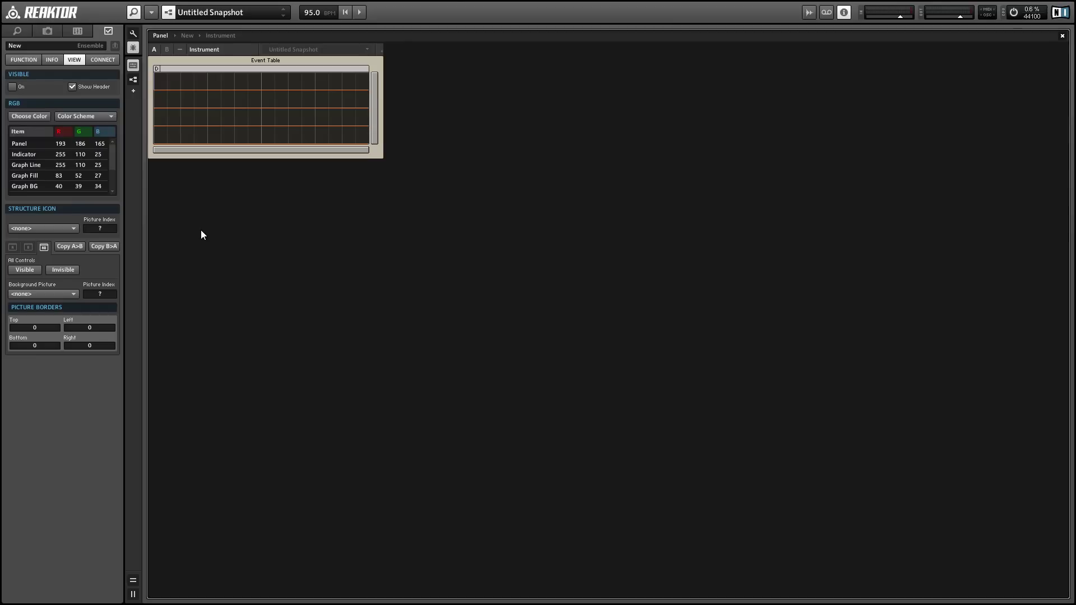
# Step: Place a full-height hit at step 8 of the top row
pyautogui.click(159, 85)
pyautogui.click(270, 77)
pyautogui.click(268, 73)
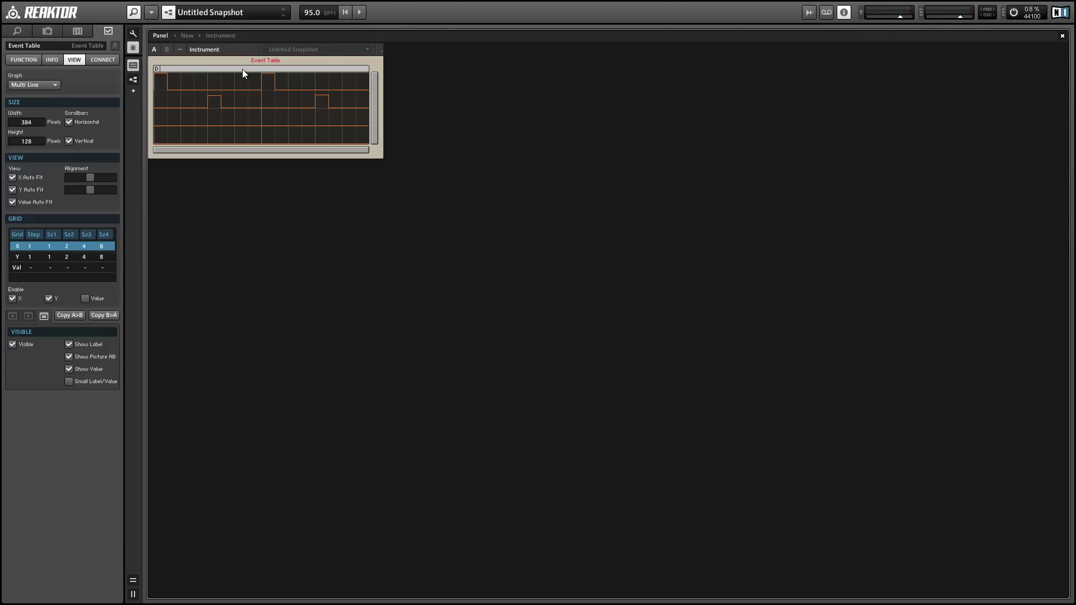
# Step: Hide the table's horizontal and vertical scrollbars, its label and its value readout
pyautogui.click(69, 122)
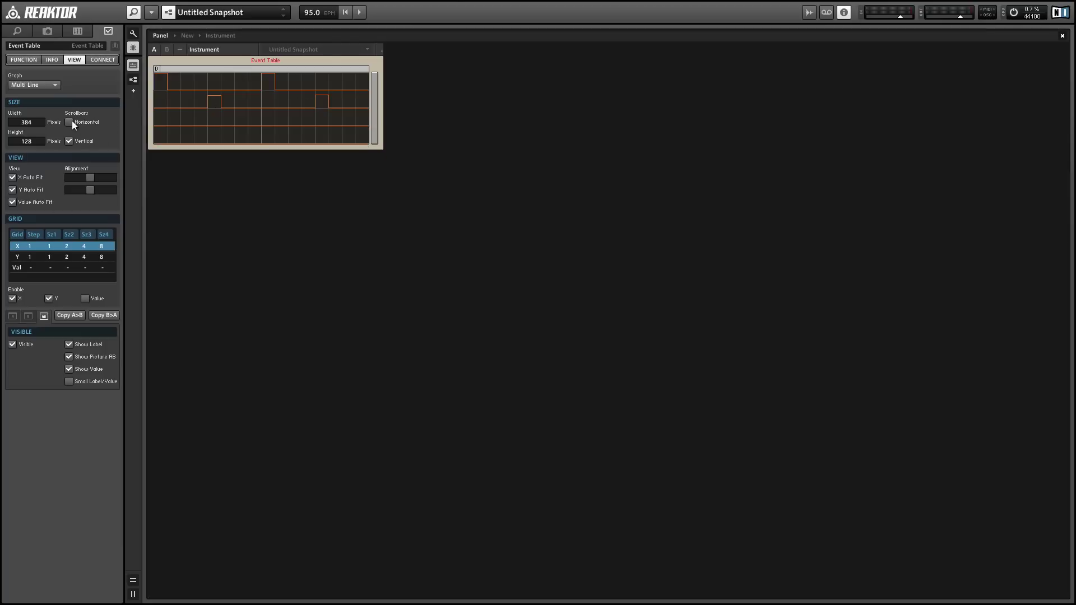
pyautogui.click(69, 142)
pyautogui.click(70, 345)
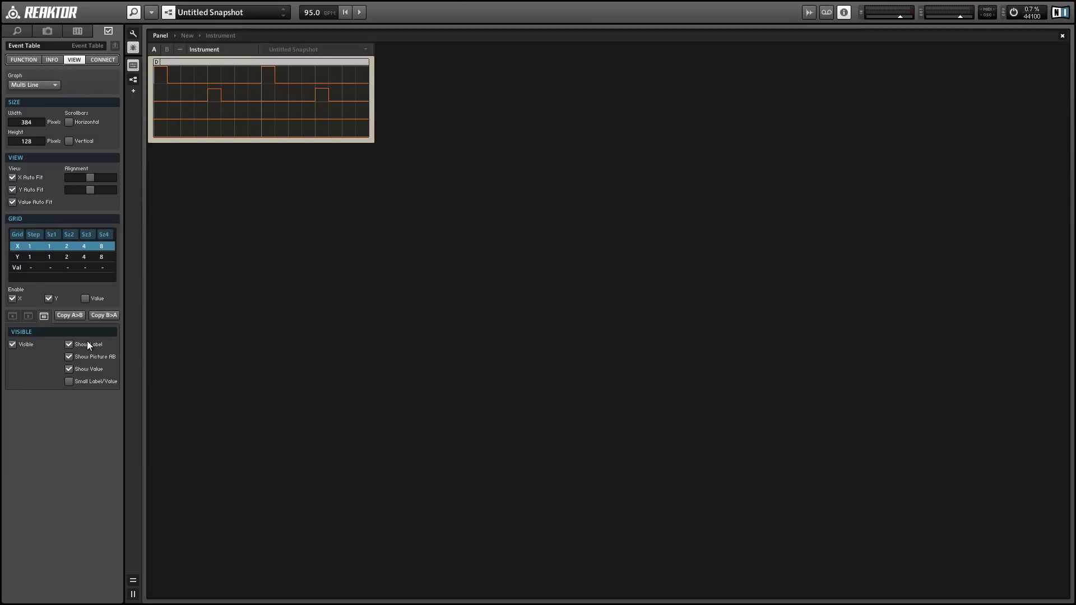
pyautogui.click(69, 370)
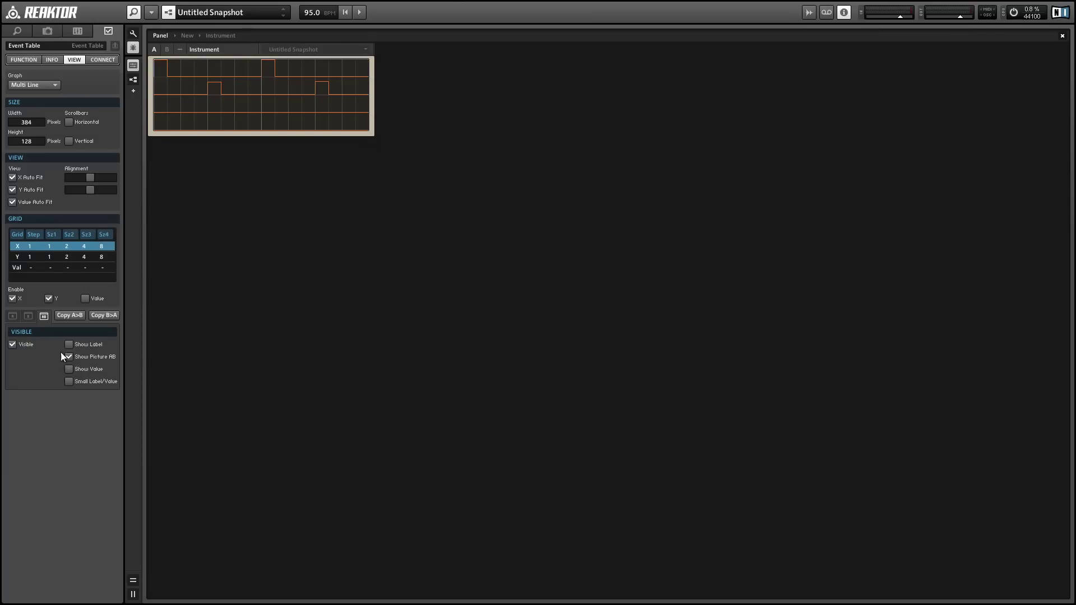
# Step: Try the 2D colour cells graph, return to Multi Line, and draw raised steps into the lines
pyautogui.click(42, 85)
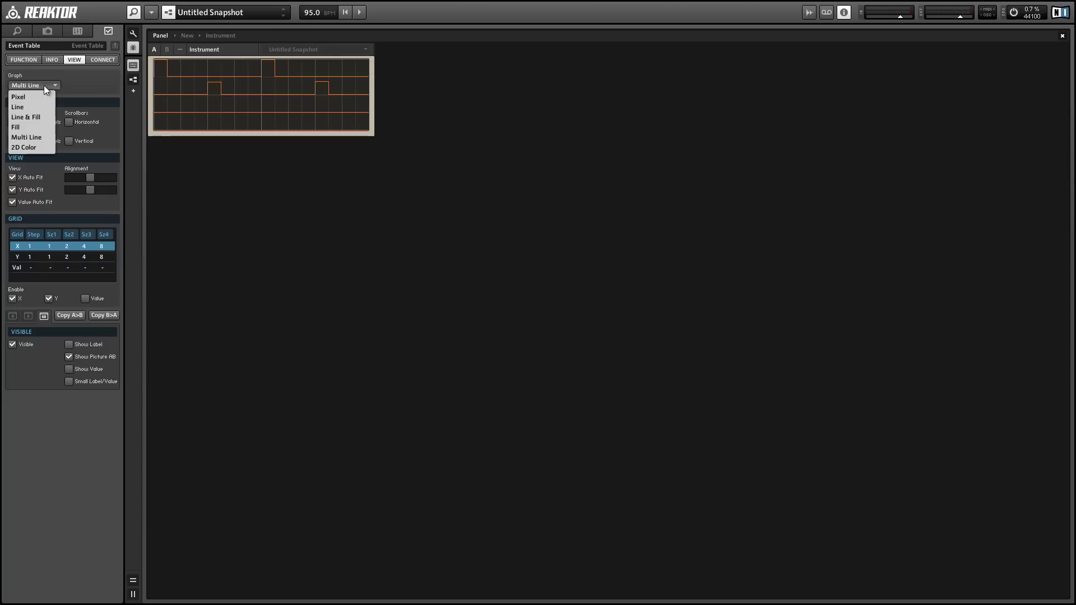
pyautogui.click(28, 148)
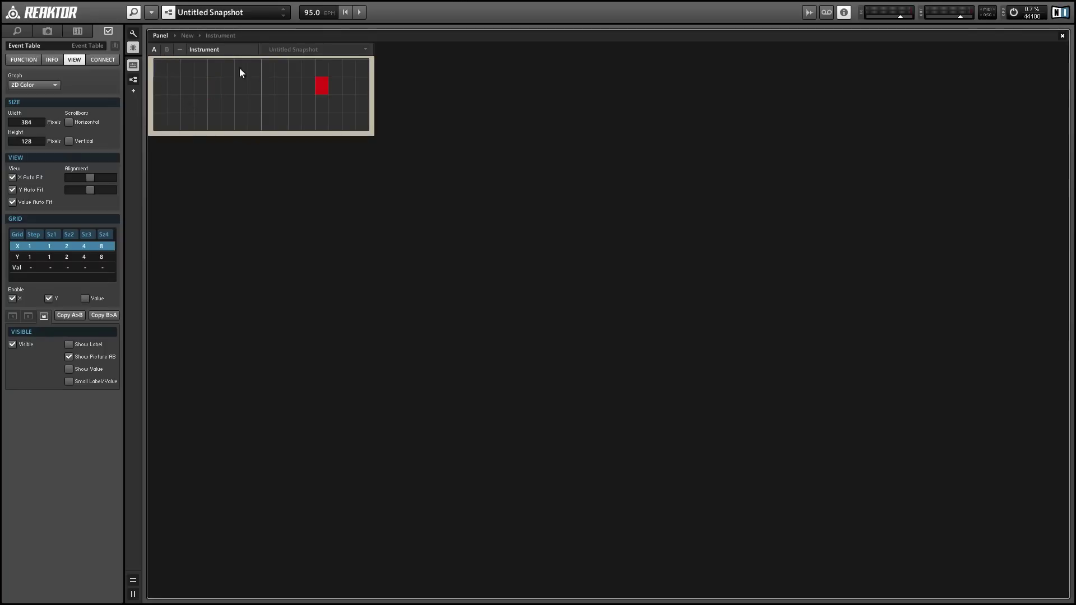
pyautogui.click(53, 83)
pyautogui.click(114, 108)
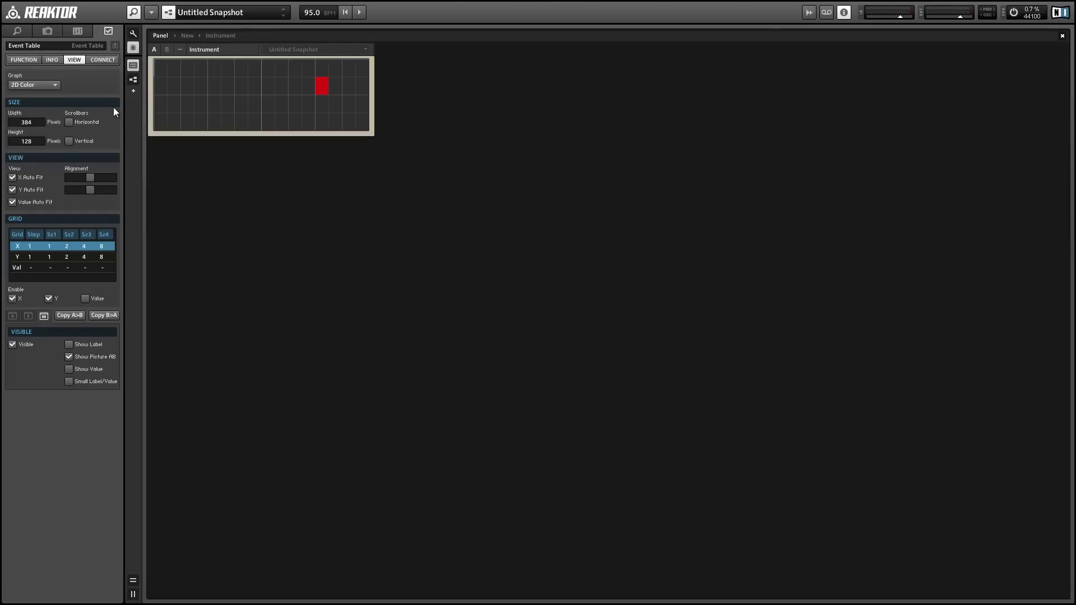
pyautogui.click(27, 87)
pyautogui.click(25, 135)
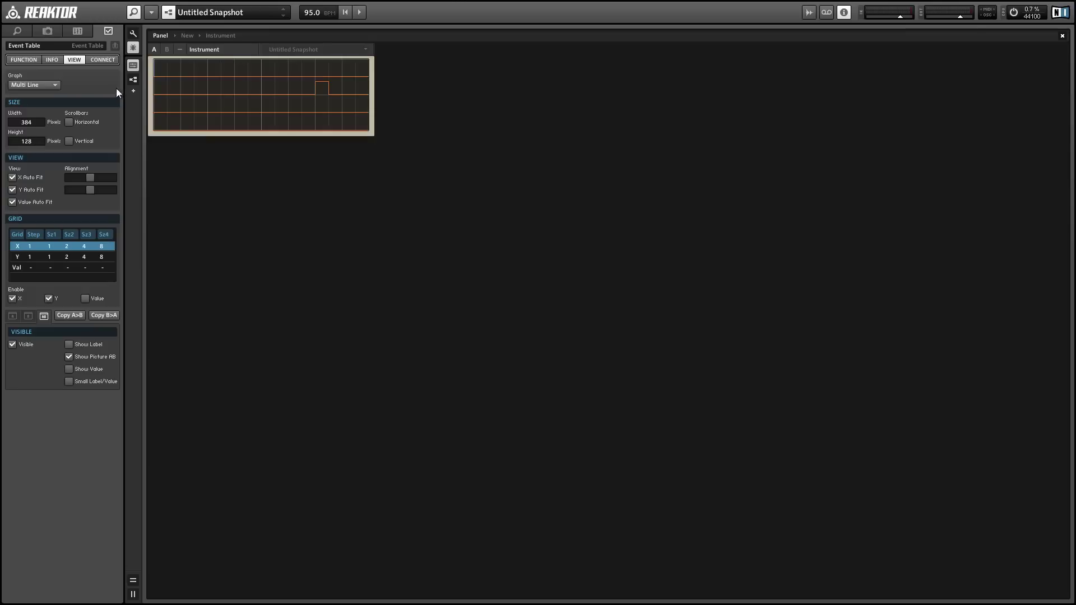
pyautogui.moveTo(164, 75); pyautogui.dragTo(168, 60)
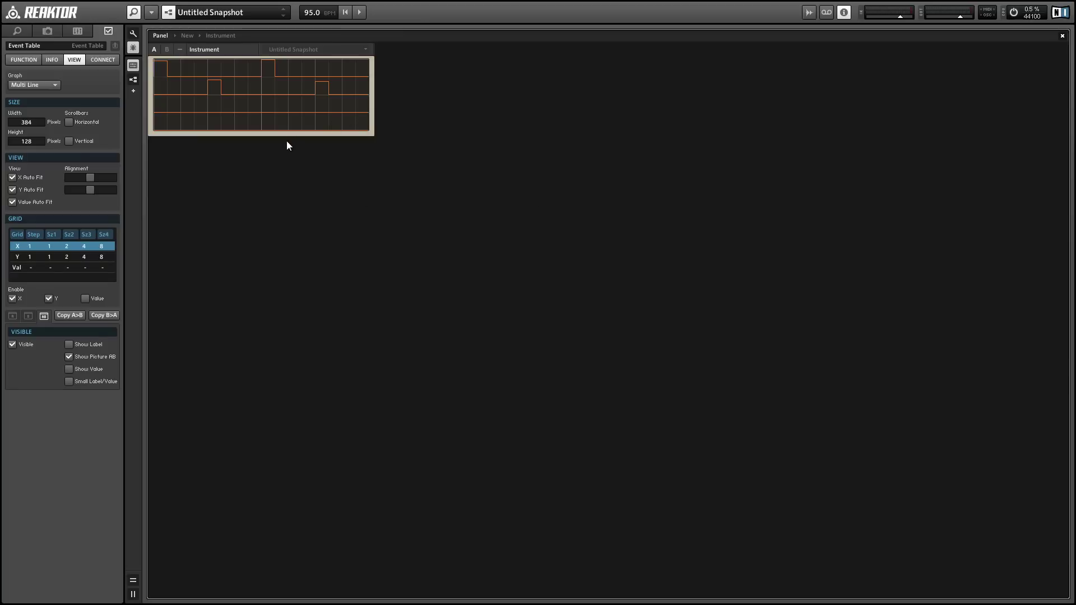
# Step: Return to the instrument's structure and move the Event Table right and down
pyautogui.click(374, 120)
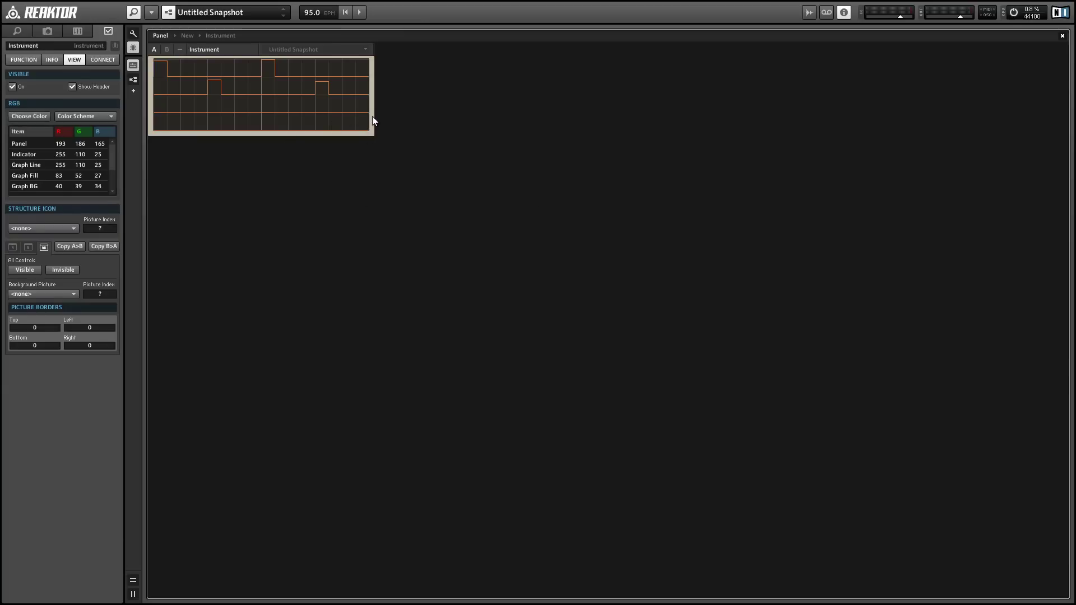
pyautogui.hotkey('ctrl', 'Tab')
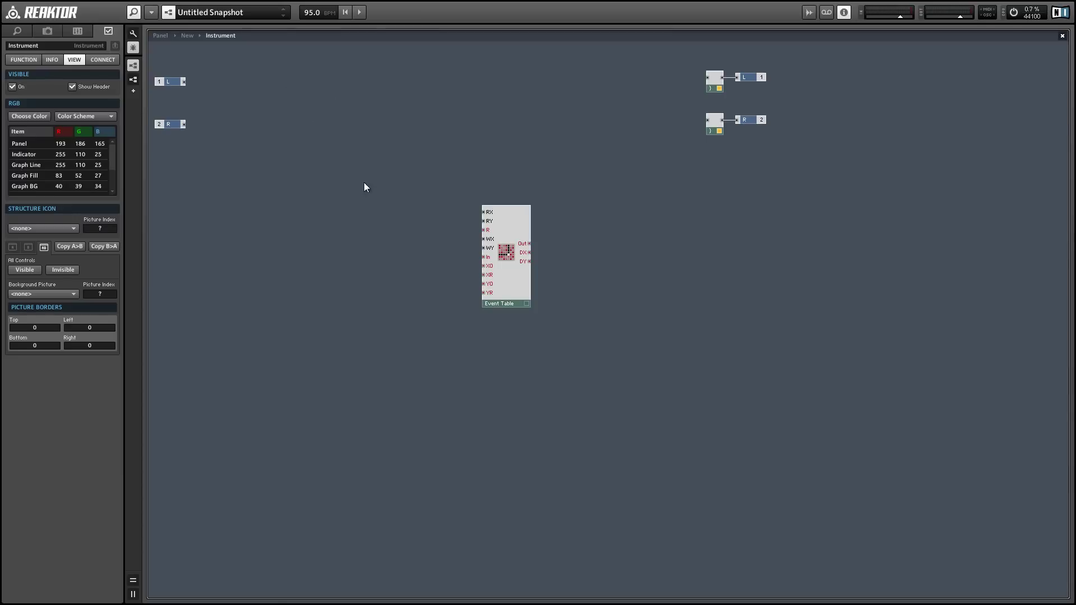
pyautogui.moveTo(504, 285); pyautogui.dragTo(545, 309)
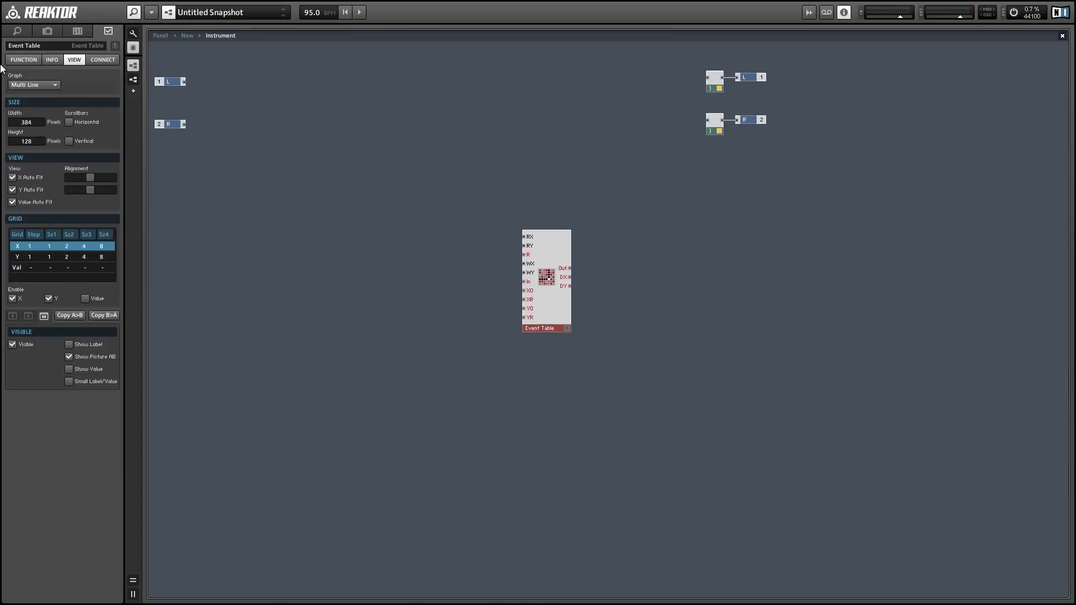
# Step: Add a MIDI In Song Position module and place it left of the Event Table
pyautogui.rightClick(248, 128)
pyautogui.moveTo(269, 138)
pyautogui.moveTo(374, 152)
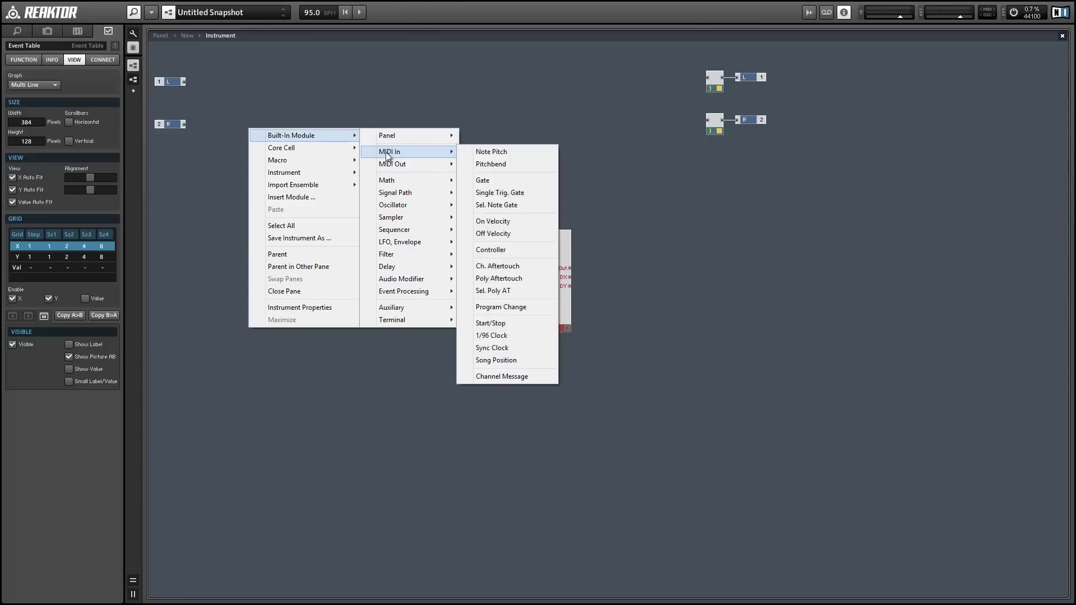
pyautogui.click(495, 362)
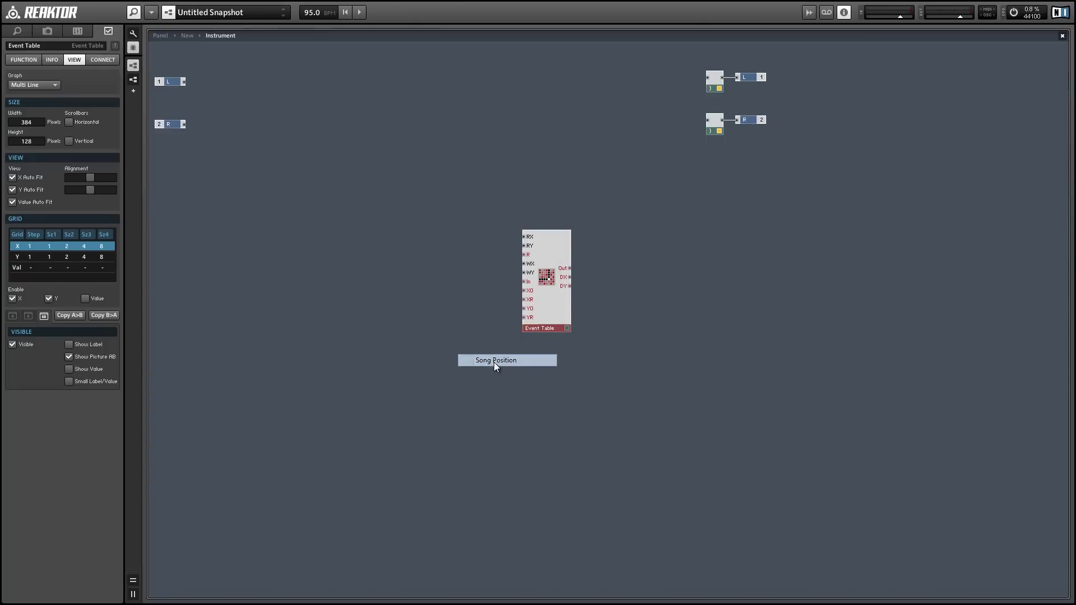
pyautogui.moveTo(272, 149); pyautogui.dragTo(262, 212)
pyautogui.click(11, 63)
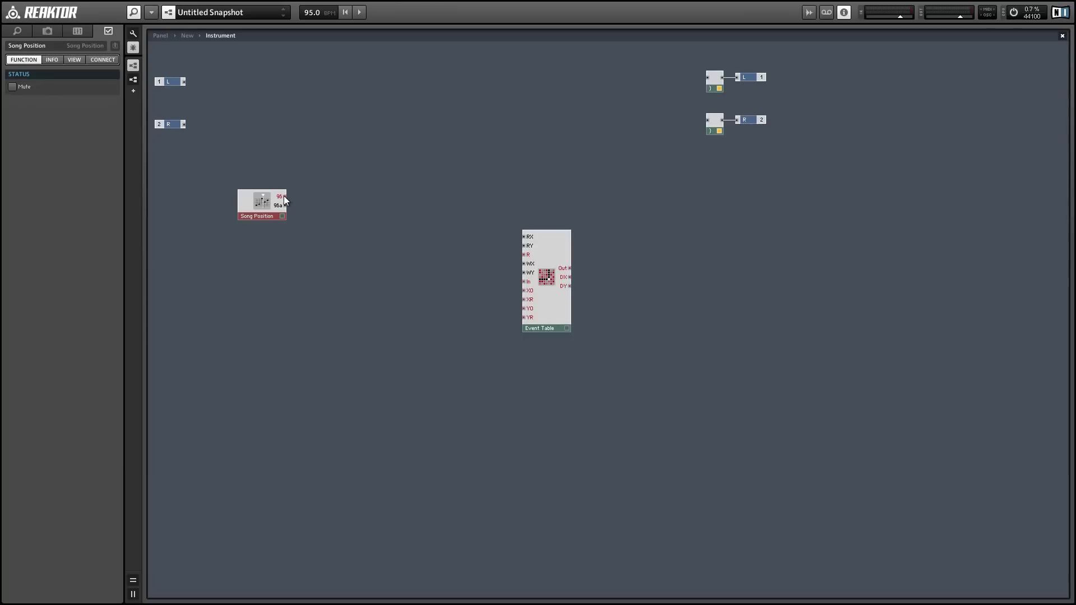
pyautogui.moveTo(285, 197)
pyautogui.moveTo(281, 201); pyautogui.dragTo(273, 221)
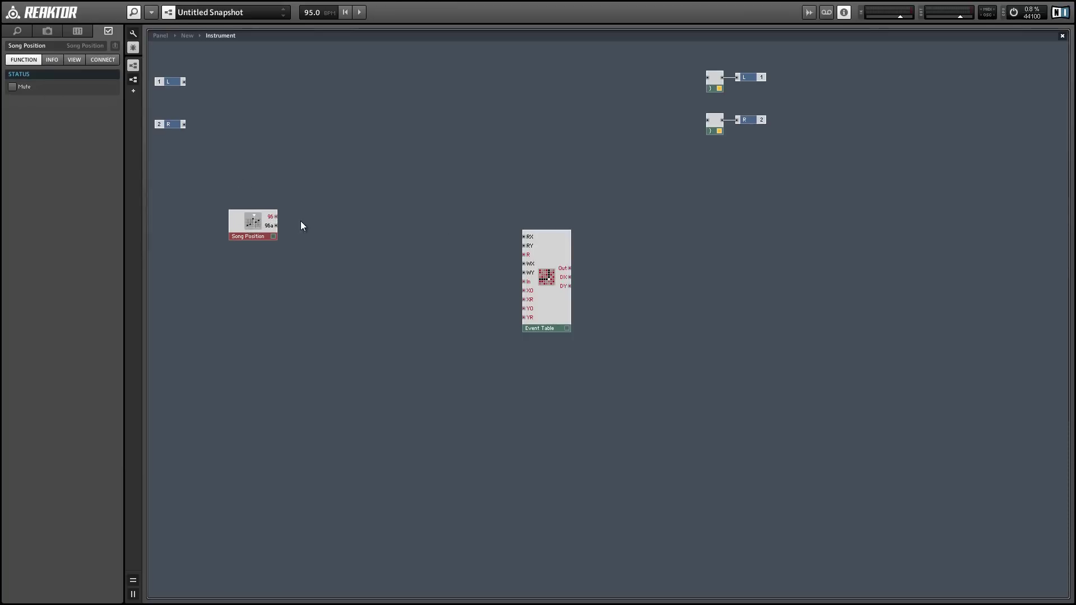
# Step: Add a Math Modulo module and wire Song Position's 96 output into its A input
pyautogui.click(400, 160)
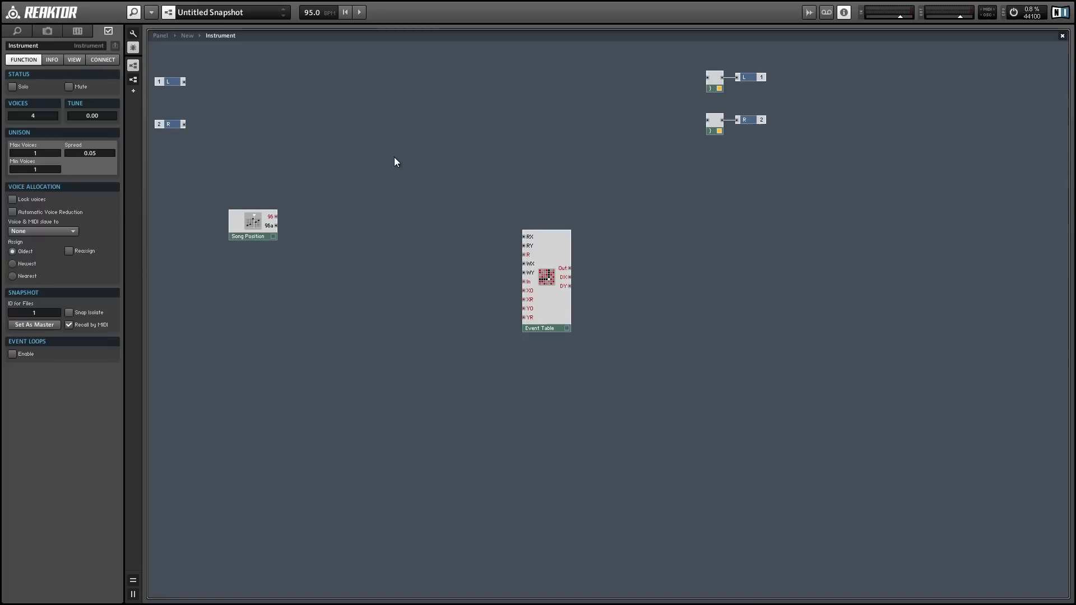
pyautogui.rightClick(383, 150)
pyautogui.moveTo(409, 157)
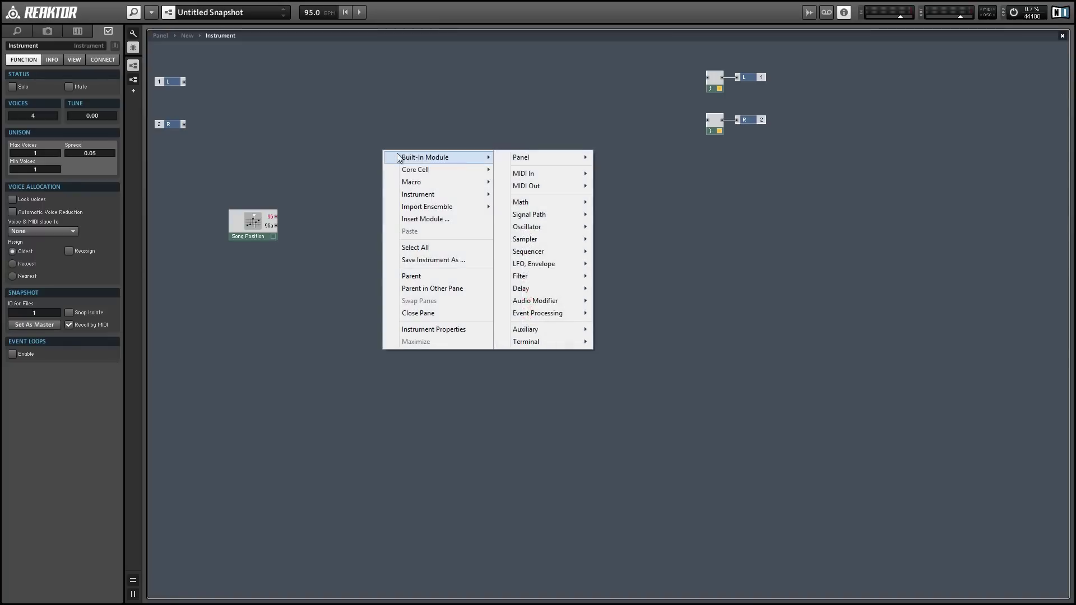
pyautogui.moveTo(547, 203)
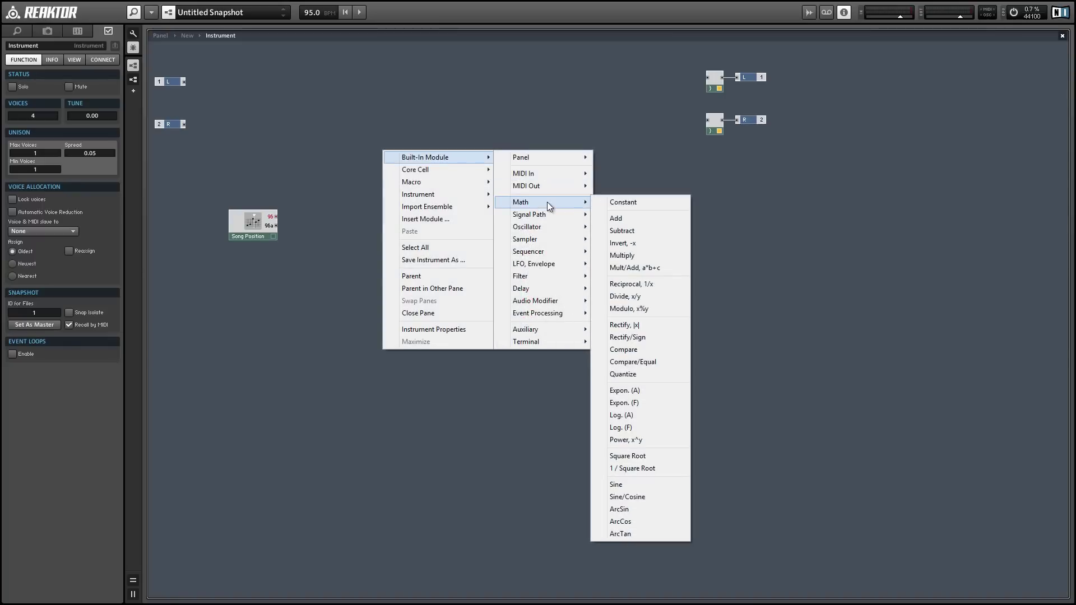
pyautogui.click(642, 309)
pyautogui.moveTo(378, 156); pyautogui.dragTo(377, 175)
pyautogui.moveTo(276, 217); pyautogui.dragTo(320, 218)
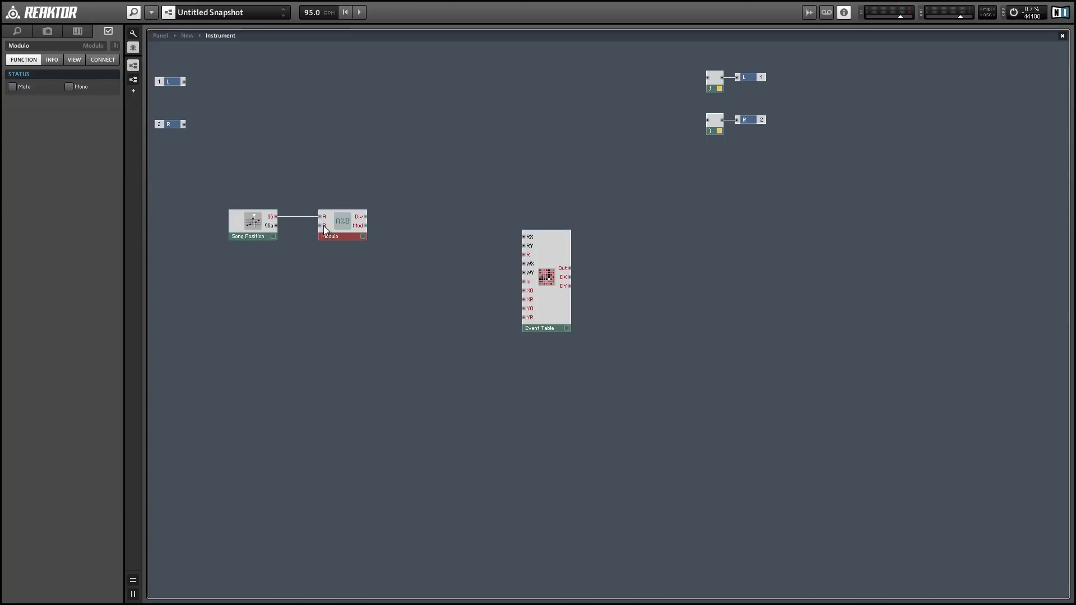
# Step: Attach a constant of 6 to Modulo's B input and tidy the Song Position and Event Table positions
pyautogui.rightClick(325, 230)
pyautogui.click(341, 249)
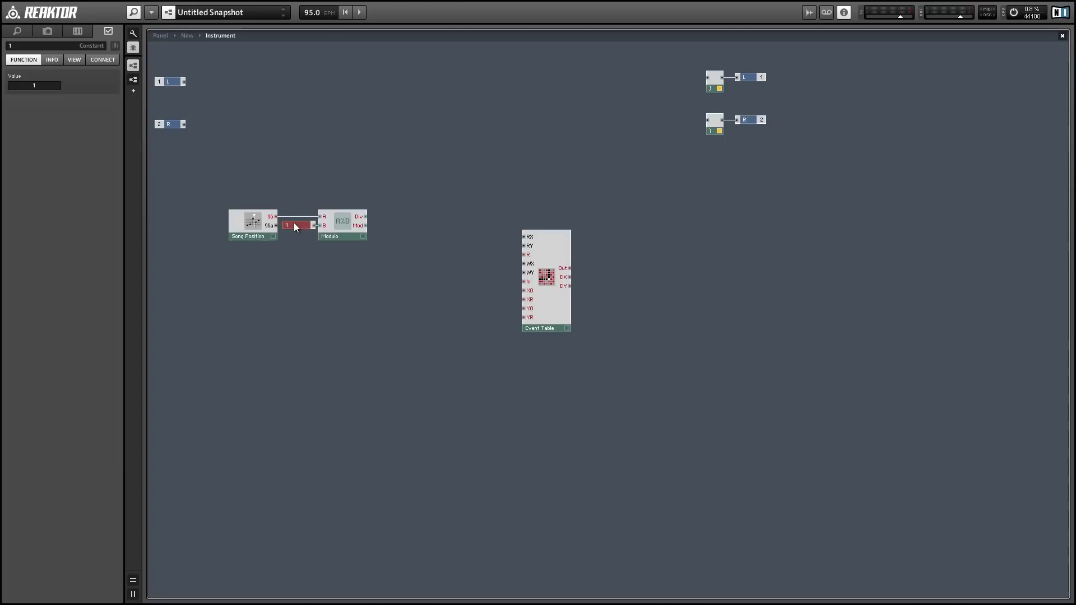
pyautogui.click(49, 98)
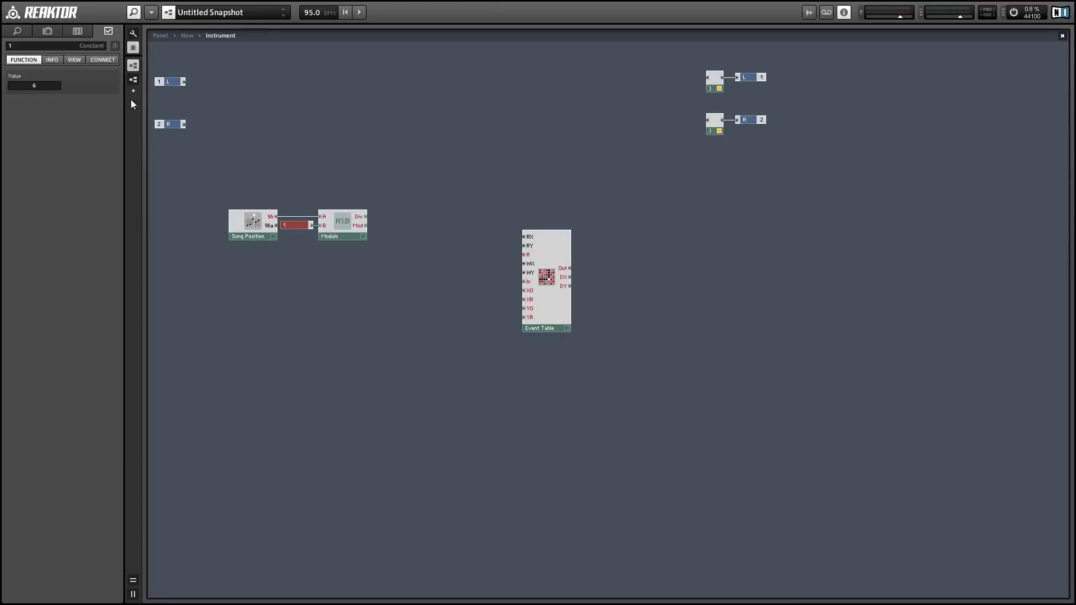
pyautogui.click(284, 156)
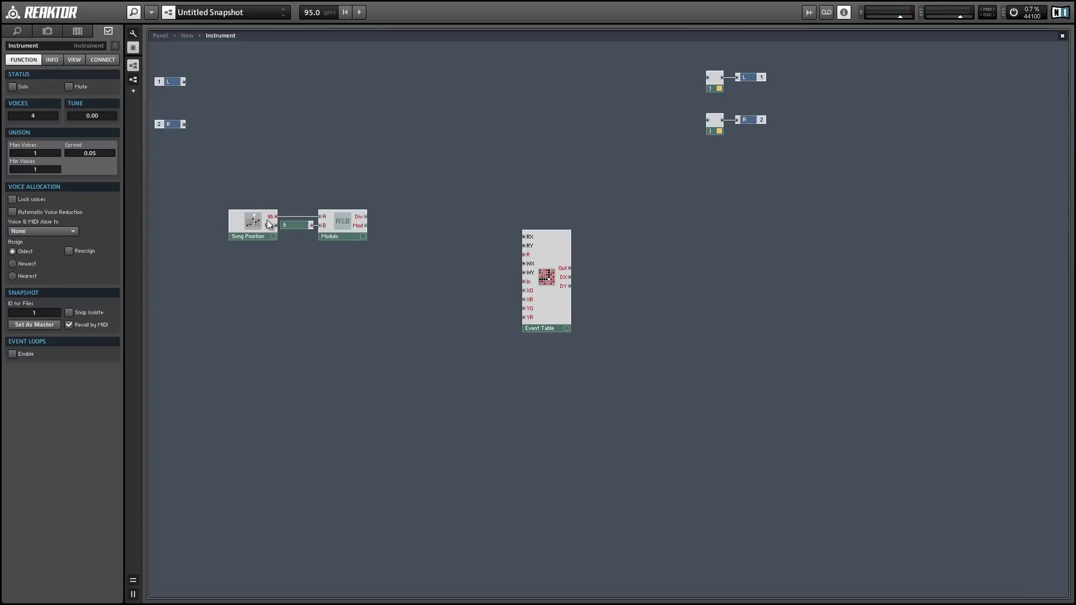
pyautogui.moveTo(263, 223); pyautogui.dragTo(294, 226)
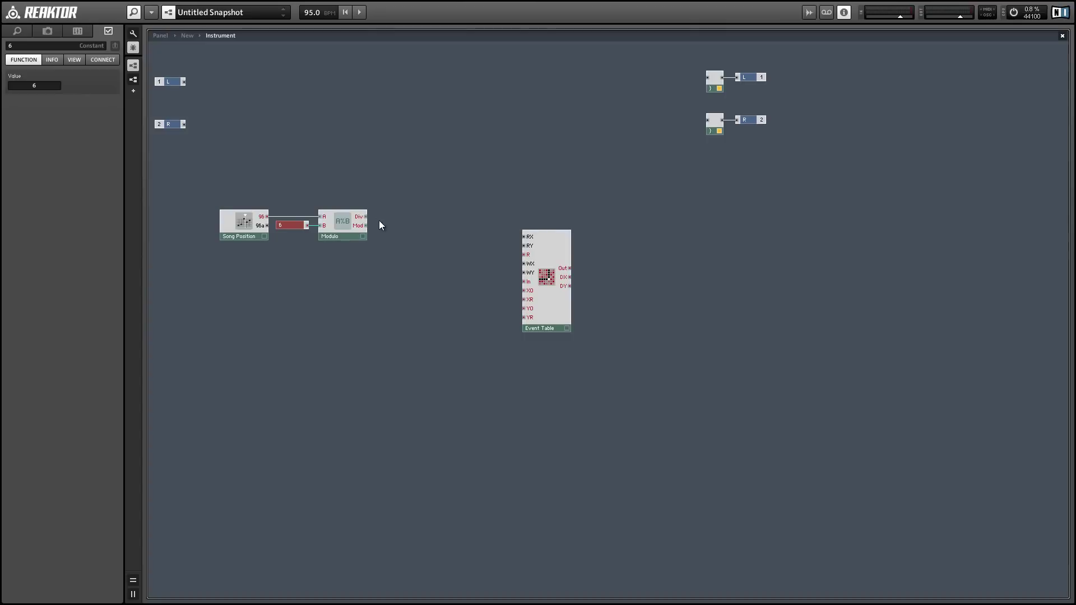
pyautogui.moveTo(547, 271); pyautogui.dragTo(574, 251)
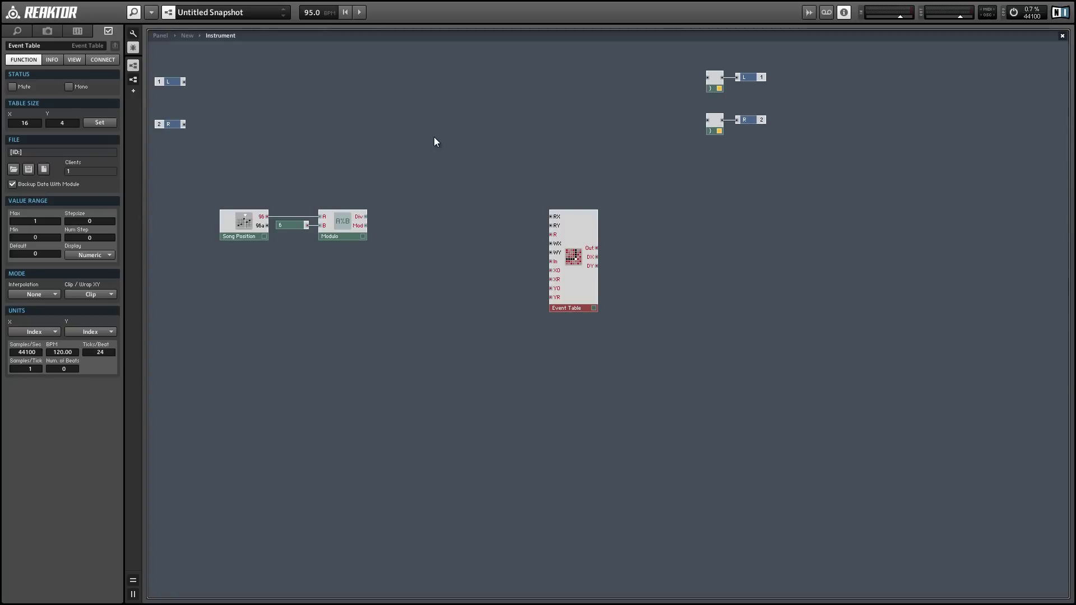
# Step: Add a second Modulo module fed by the first Modulo's Div output
pyautogui.click(434, 137)
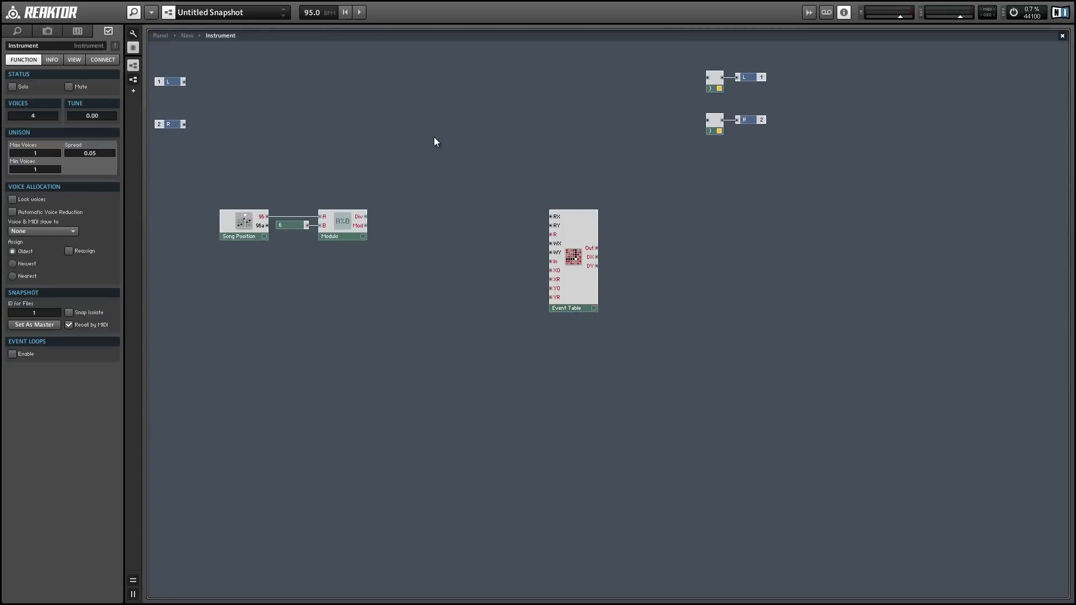
pyautogui.rightClick(430, 127)
pyautogui.moveTo(441, 135)
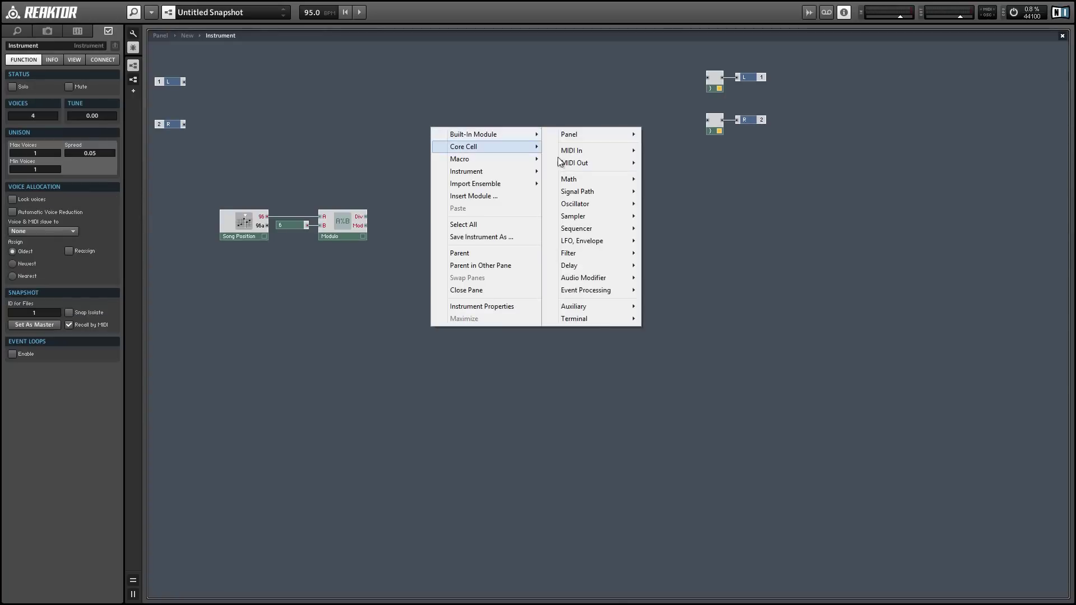
pyautogui.moveTo(580, 180)
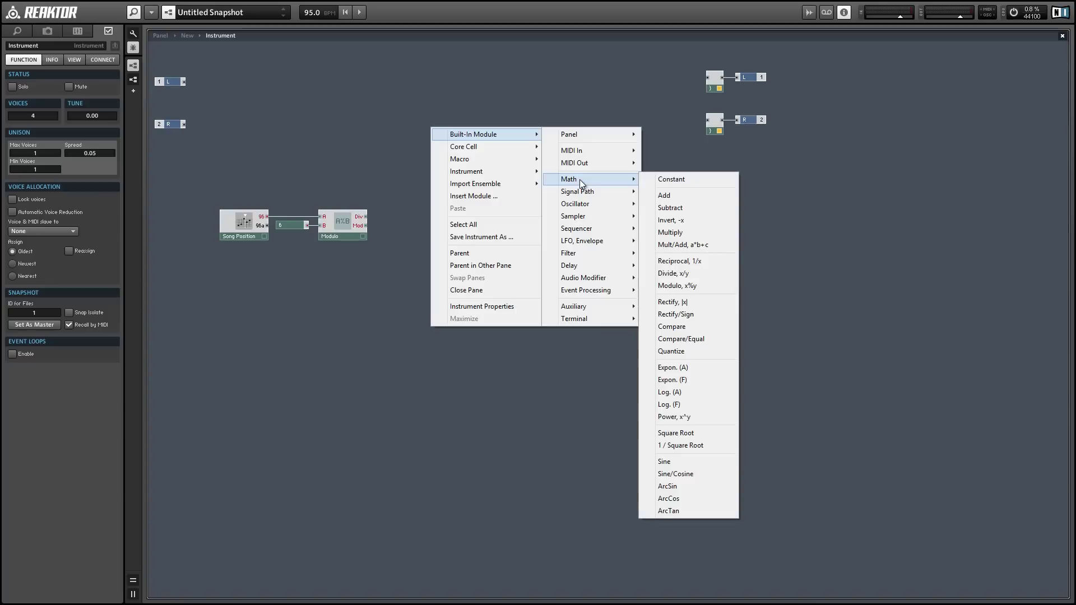
pyautogui.click(677, 286)
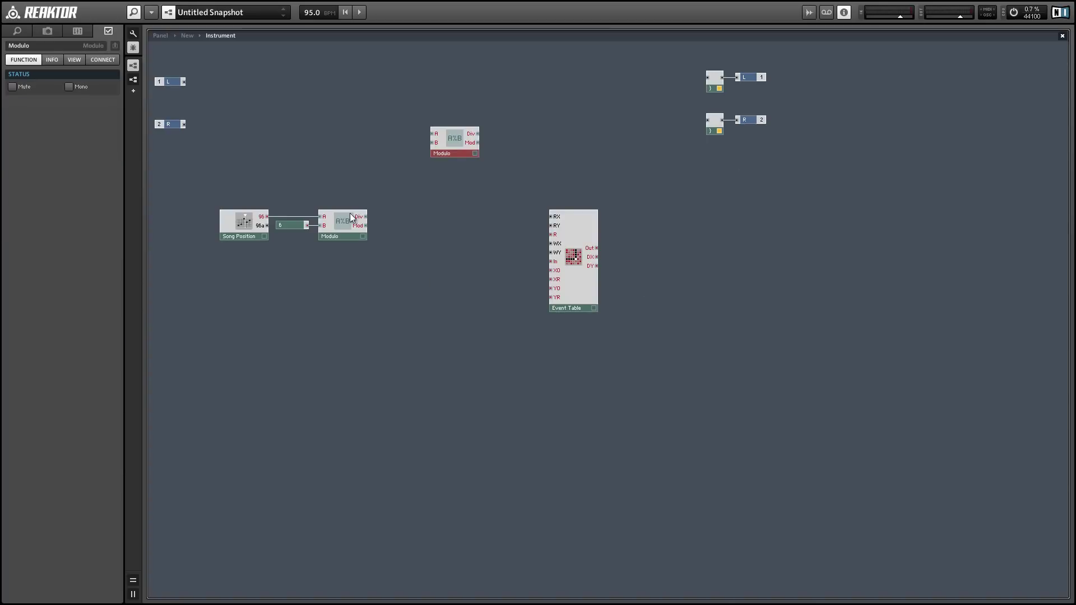
pyautogui.moveTo(408, 155); pyautogui.dragTo(447, 227)
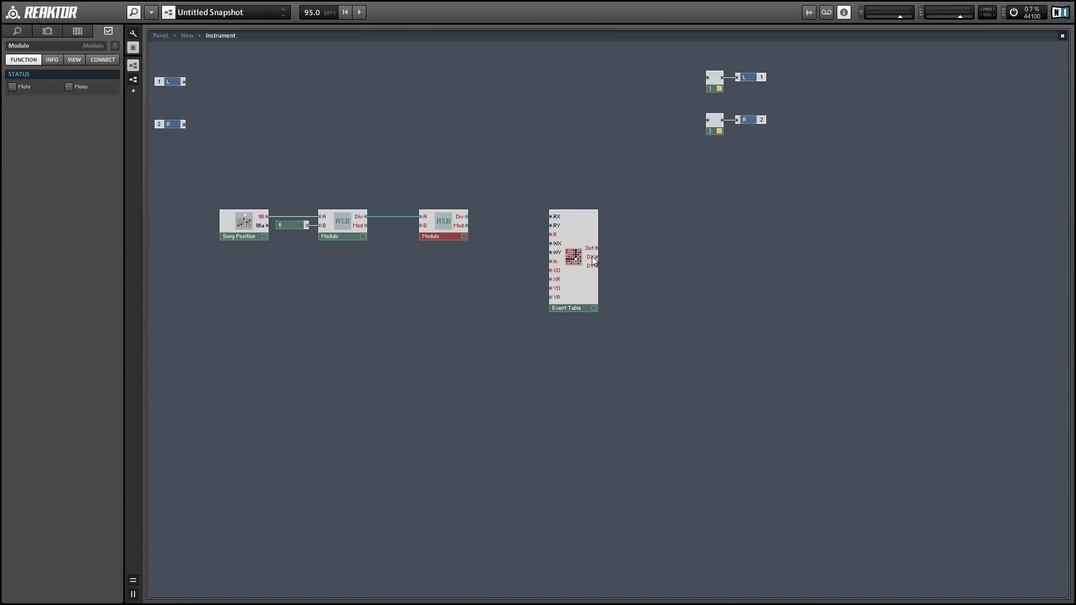
pyautogui.moveTo(590, 259); pyautogui.dragTo(433, 229)
pyautogui.click(388, 242)
# Step: Add an Order module fed by Mod, wiring its outputs 2 and 3 to the Event Table's RX and R
pyautogui.rightClick(458, 188)
pyautogui.moveTo(459, 190)
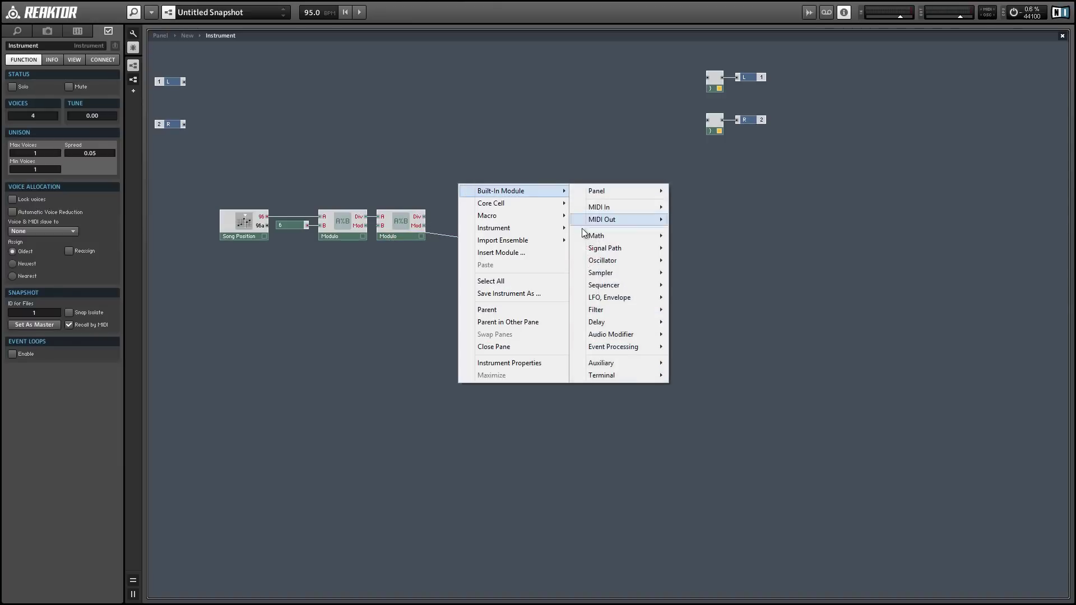
pyautogui.moveTo(595, 234)
pyautogui.moveTo(614, 347)
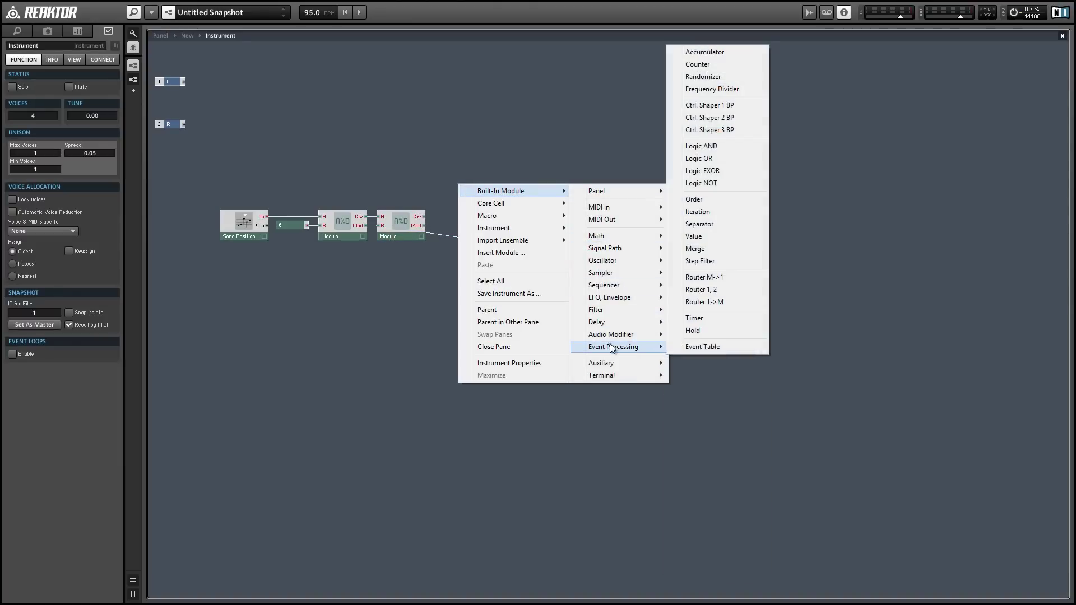
pyautogui.click(721, 203)
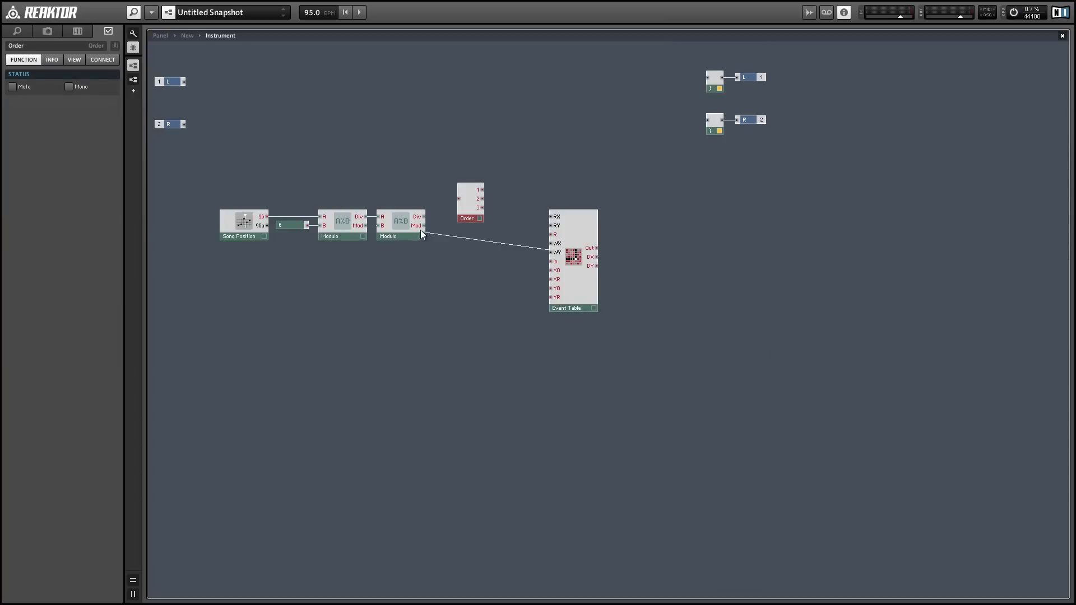
pyautogui.moveTo(423, 227); pyautogui.dragTo(459, 200)
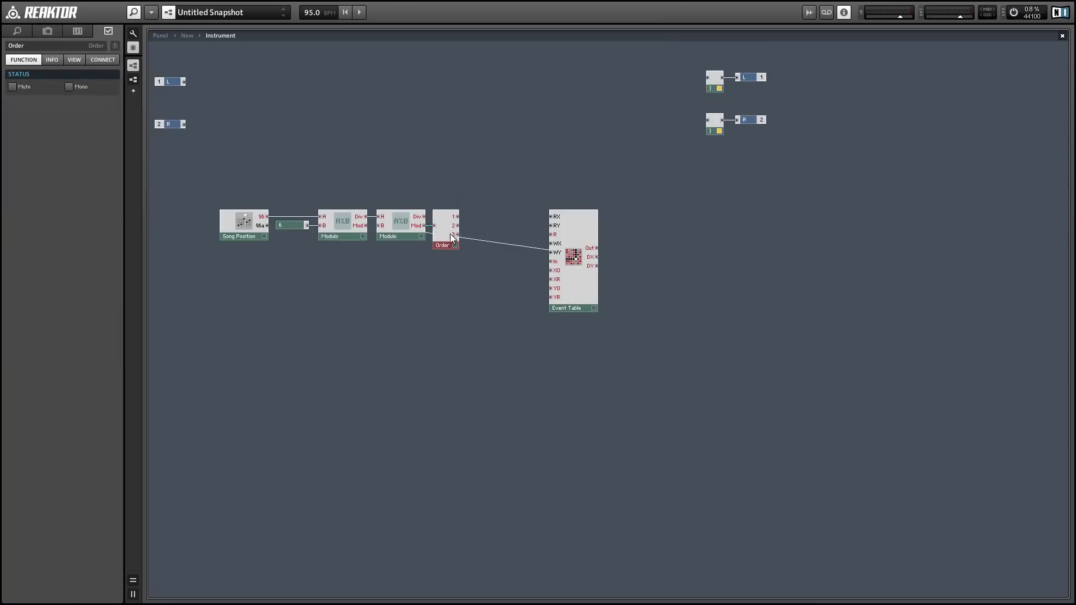
pyautogui.moveTo(458, 225); pyautogui.dragTo(552, 216)
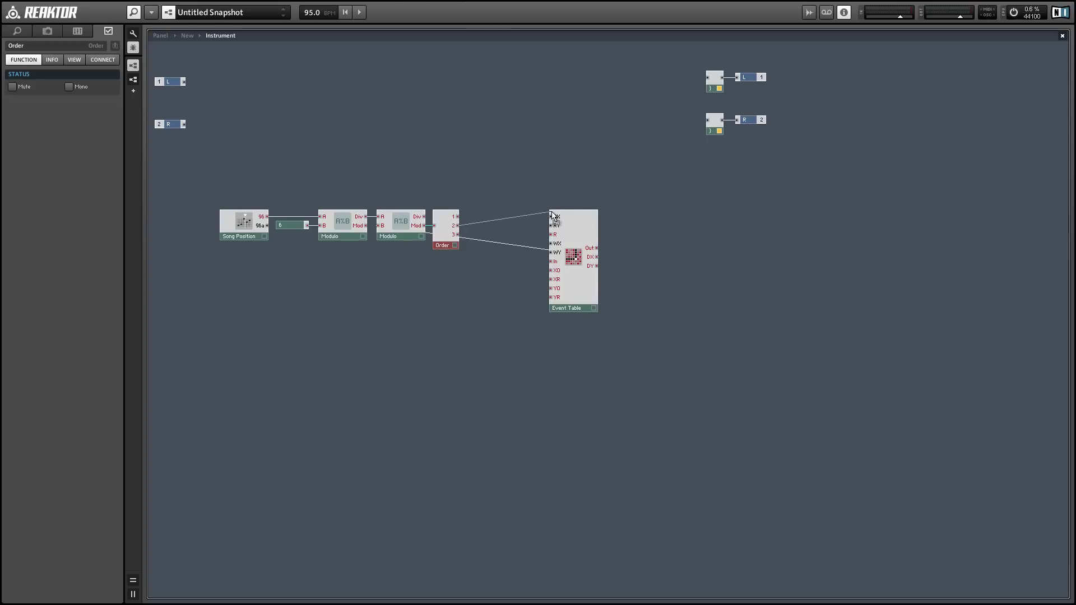
pyautogui.moveTo(483, 239); pyautogui.dragTo(551, 235)
pyautogui.moveTo(239, 182); pyautogui.dragTo(457, 234)
pyautogui.click(471, 235)
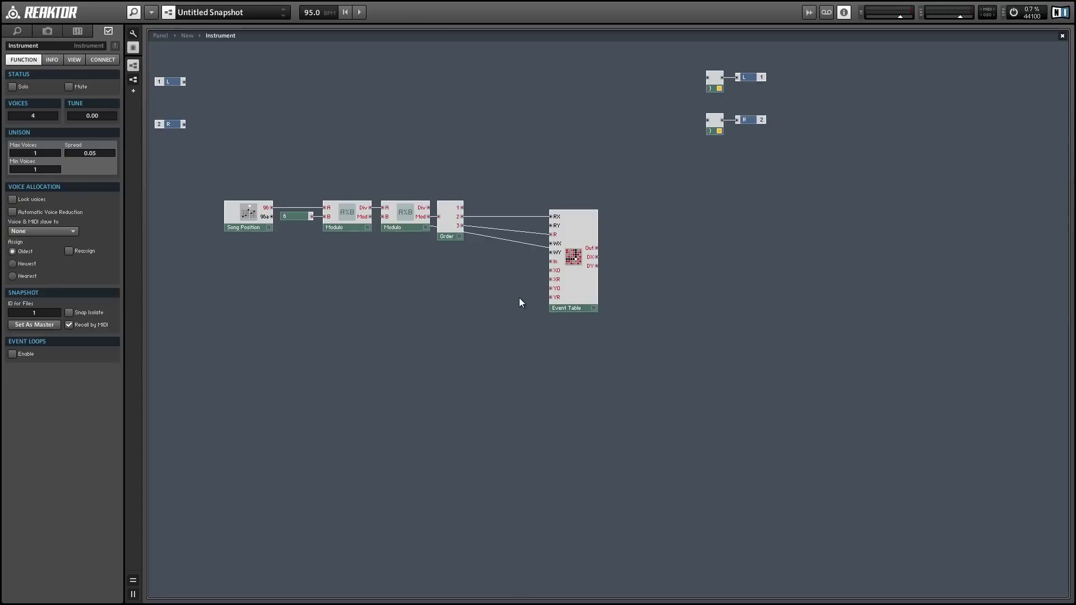
# Step: Select the Event Table module to view its properties
pyautogui.click(586, 302)
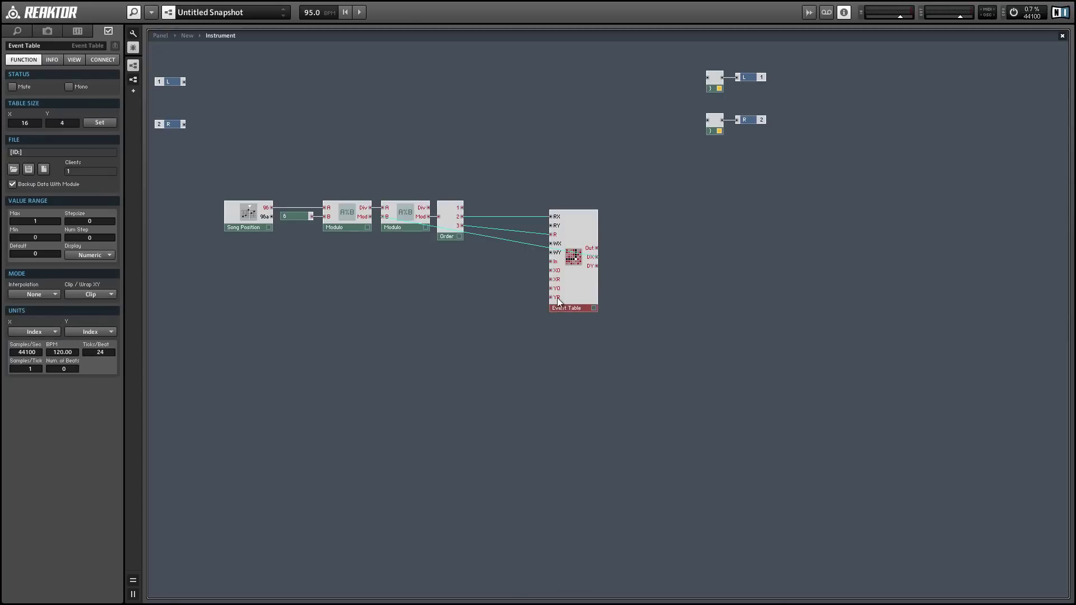
pyautogui.click(392, 302)
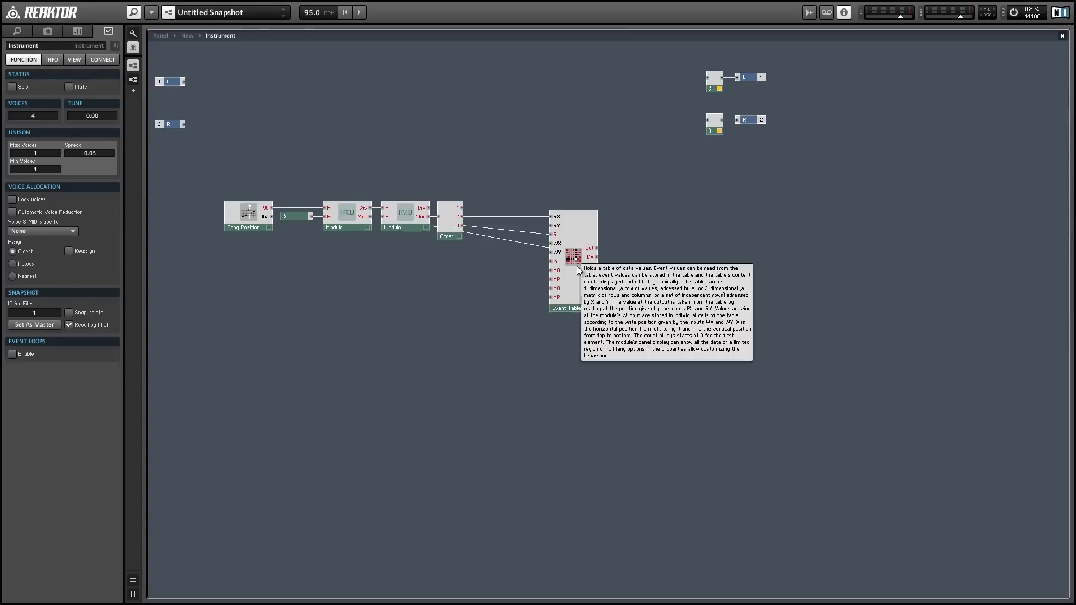
pyautogui.click(554, 263)
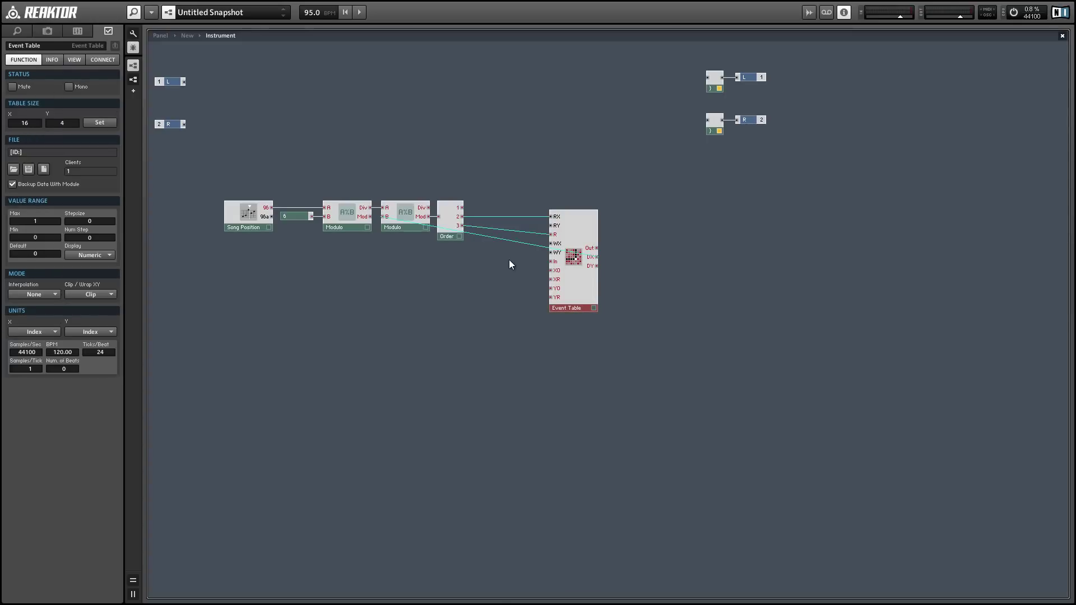
# Step: Insert an Auxiliary Voice Info module and place it below the Modulo modules
pyautogui.rightClick(430, 244)
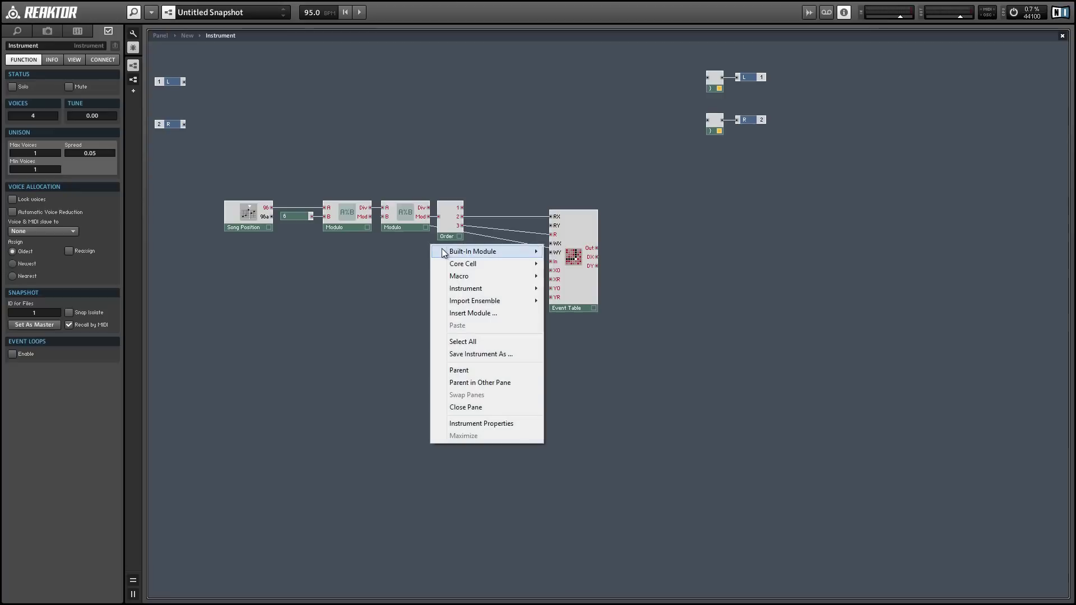
pyautogui.moveTo(444, 252)
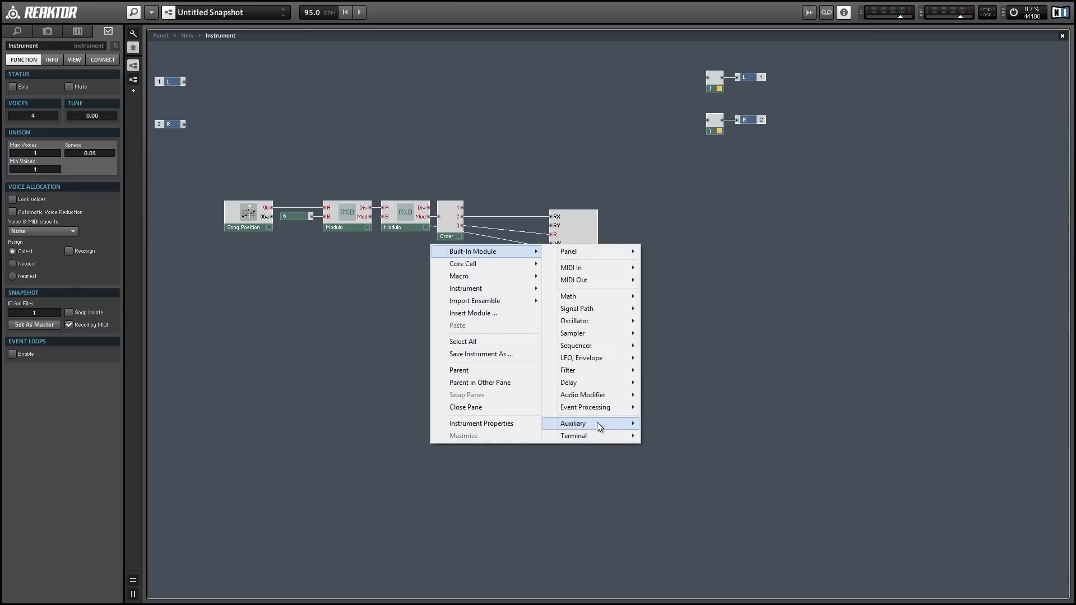
pyautogui.moveTo(599, 427)
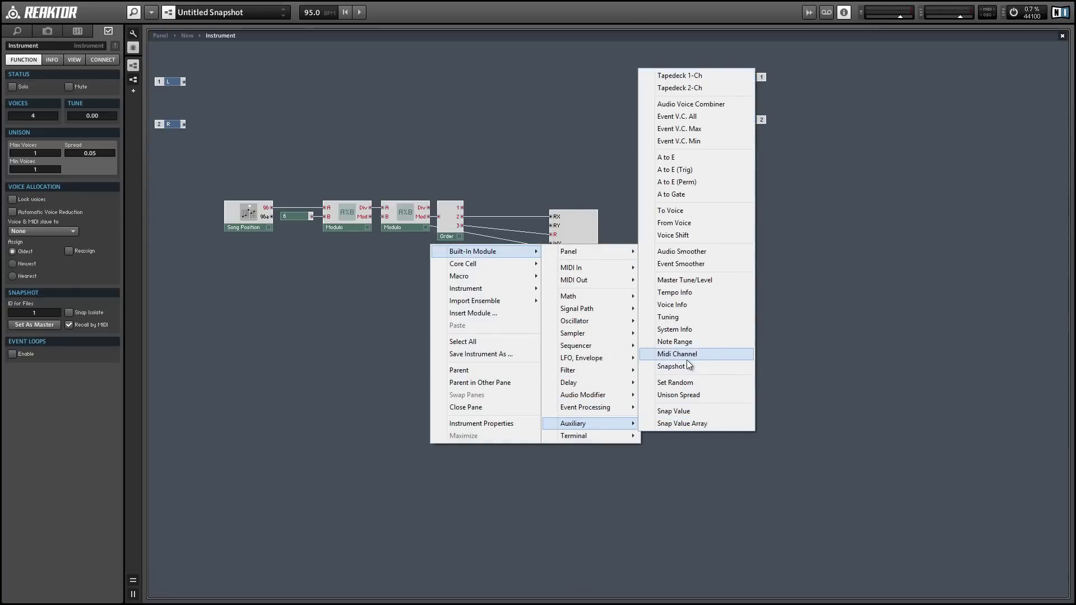
pyautogui.click(679, 305)
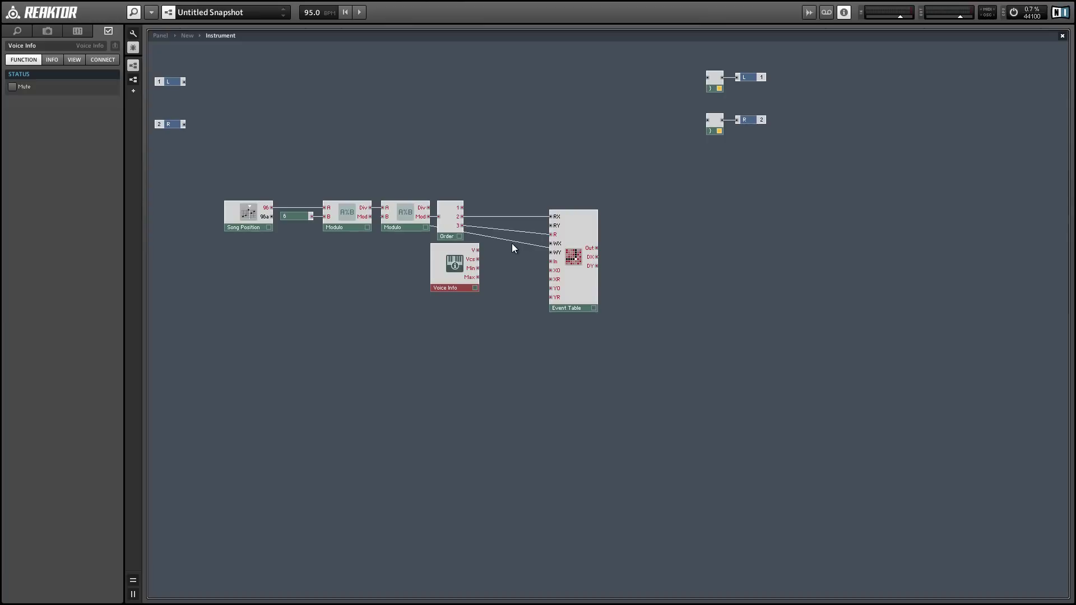
pyautogui.moveTo(440, 268); pyautogui.dragTo(369, 287)
pyautogui.moveTo(406, 273)
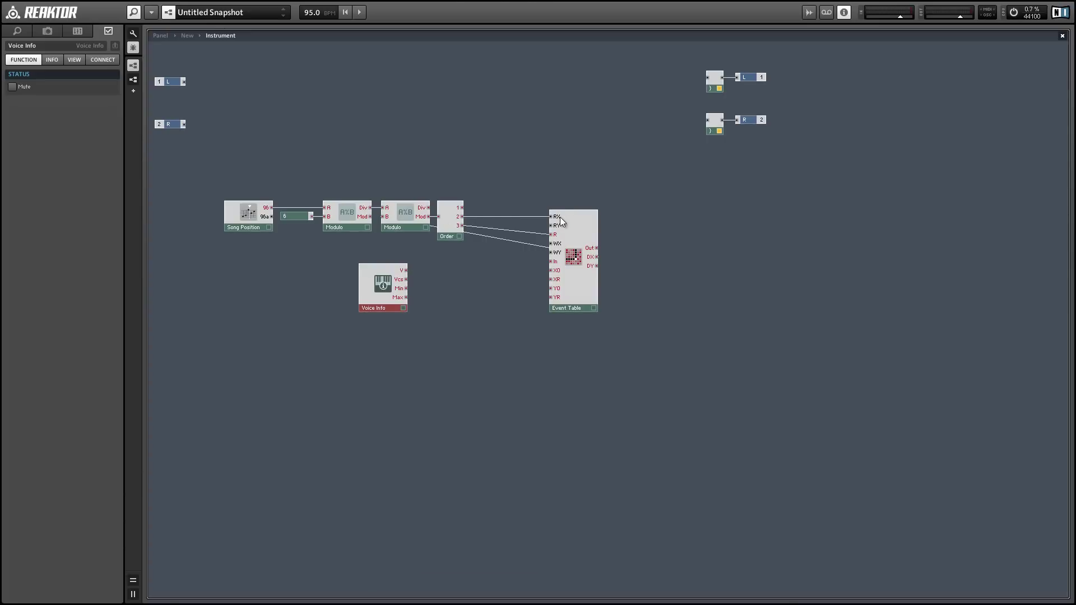
# Step: Add a Subtract module fed by Voice Info's V output, with a constant 1 on its second input
pyautogui.click(423, 269)
pyautogui.rightClick(439, 259)
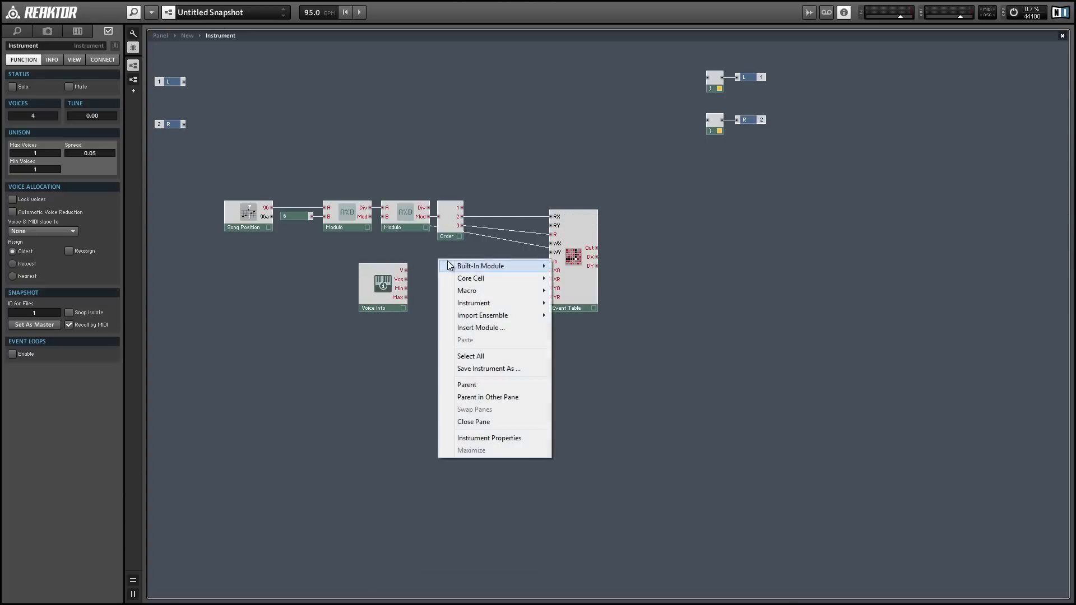
pyautogui.moveTo(450, 266)
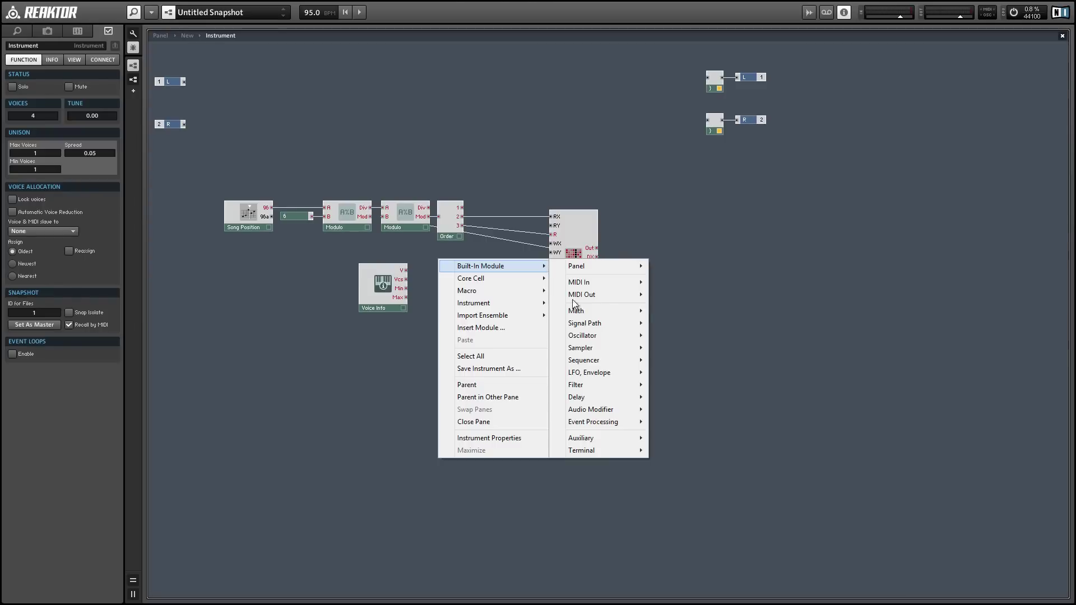
pyautogui.moveTo(589, 312)
pyautogui.click(687, 294)
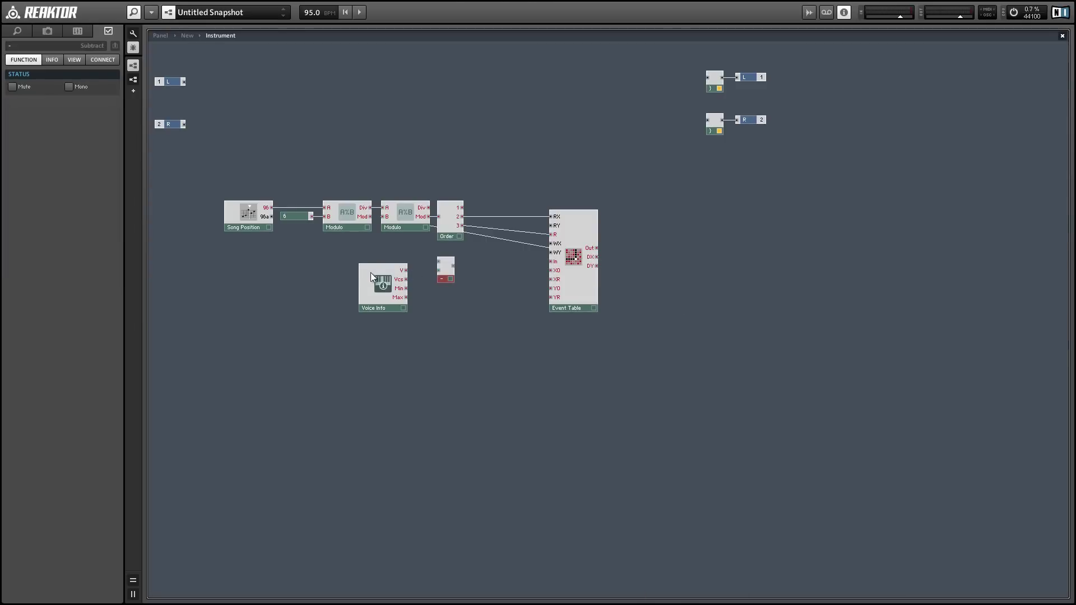
pyautogui.moveTo(430, 271); pyautogui.dragTo(439, 267)
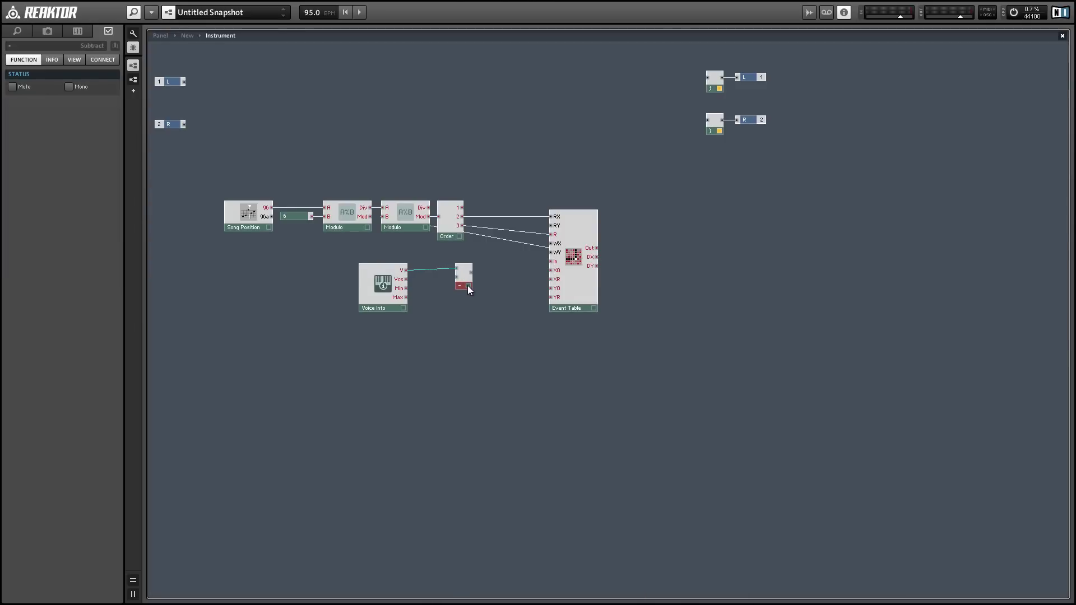
pyautogui.rightClick(463, 280)
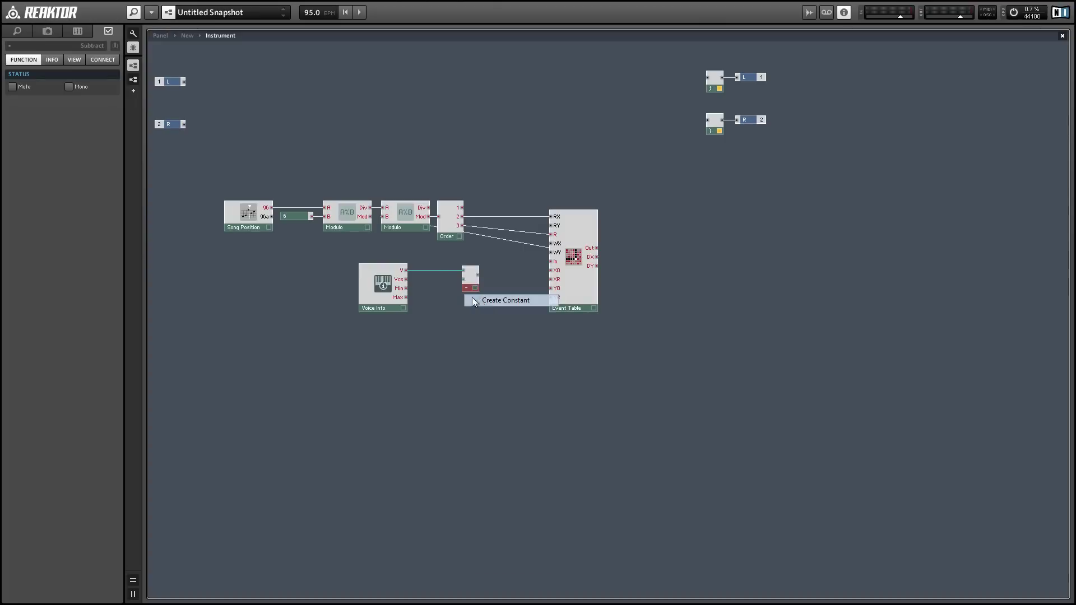
pyautogui.click(486, 296)
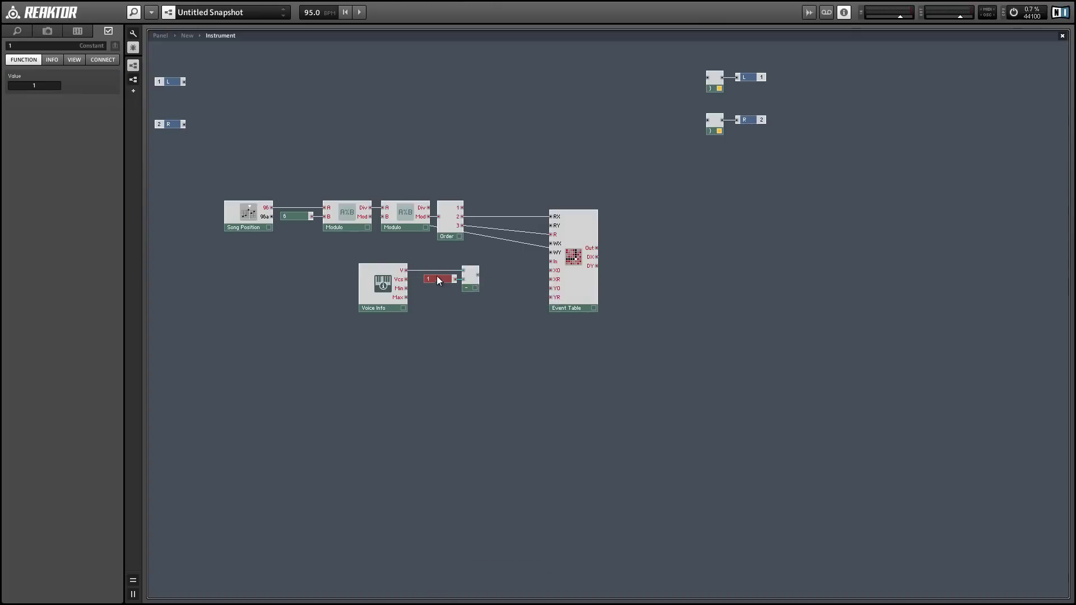
pyautogui.moveTo(451, 278)
pyautogui.mouseDown()
pyautogui.moveTo(470, 287)
pyautogui.moveTo(460, 288)
pyautogui.mouseUp()
# Step: Wire the Subtract output into the Event Table's RY input and shift the Event Table slightly left
pyautogui.moveTo(516, 248); pyautogui.dragTo(551, 226)
pyautogui.moveTo(308, 272); pyautogui.dragTo(411, 194)
pyautogui.click(303, 238)
pyautogui.moveTo(566, 284); pyautogui.dragTo(532, 285)
pyautogui.click(338, 275)
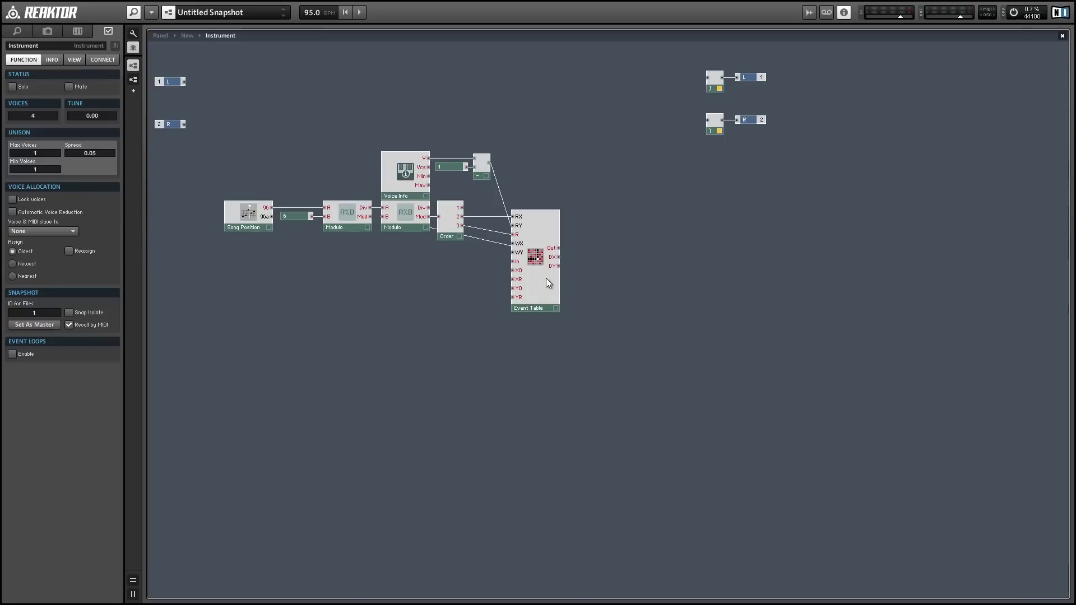
# Step: Insert a built-in Sampler module right of the Event Table and nudge it into place
pyautogui.rightClick(614, 231)
pyautogui.moveTo(627, 239)
pyautogui.moveTo(785, 323)
pyautogui.click(852, 320)
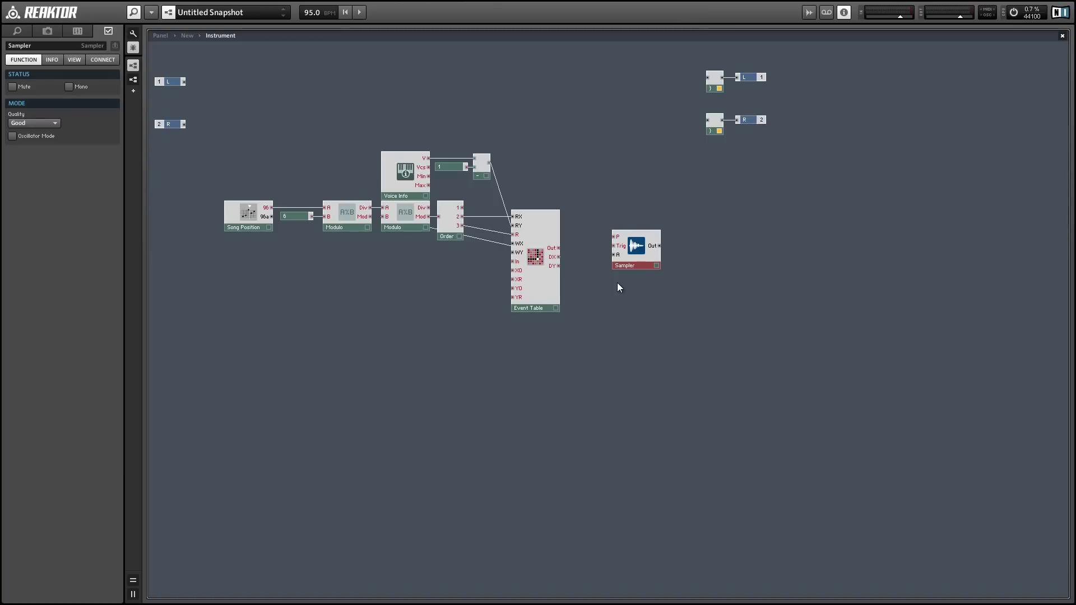
pyautogui.moveTo(648, 263); pyautogui.dragTo(644, 270)
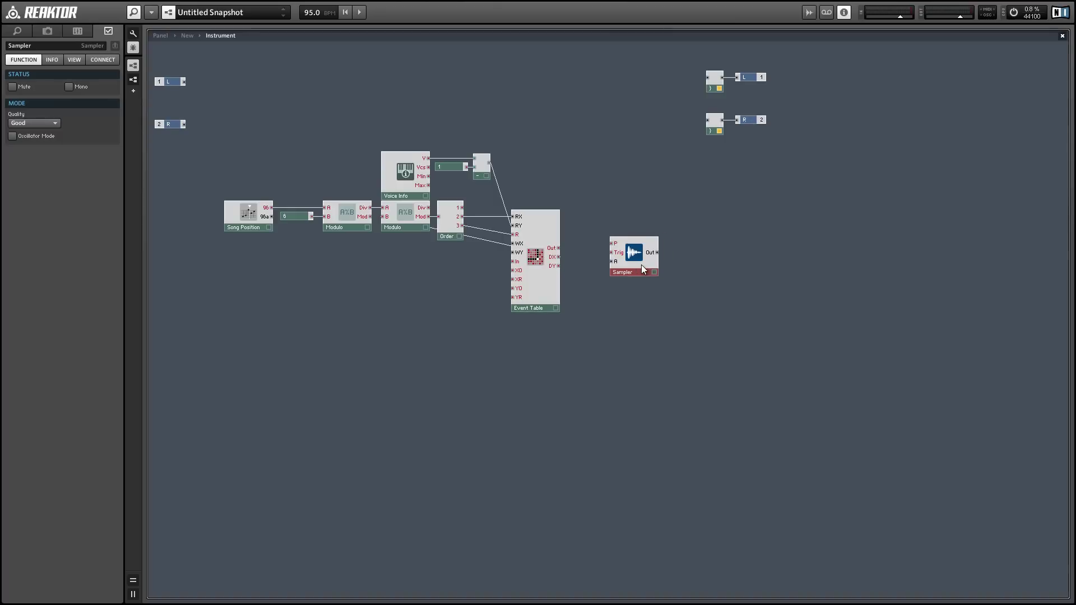
# Step: In the Sampler's map editor, add the SCB3-Kick5 and SCB3-Snare-4 samples
pyautogui.click(809, 13)
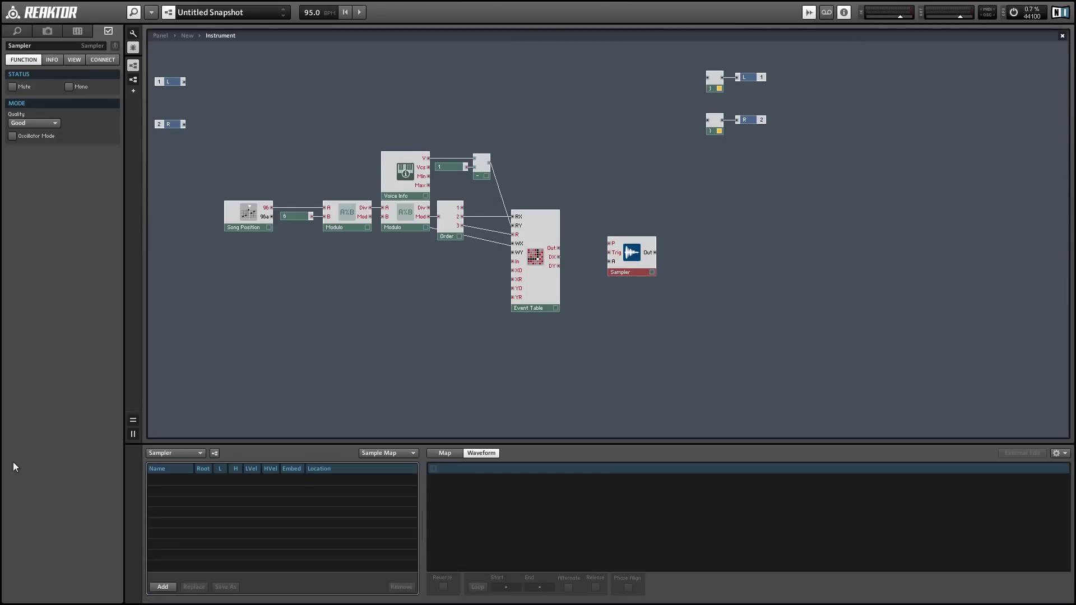
pyautogui.click(168, 591)
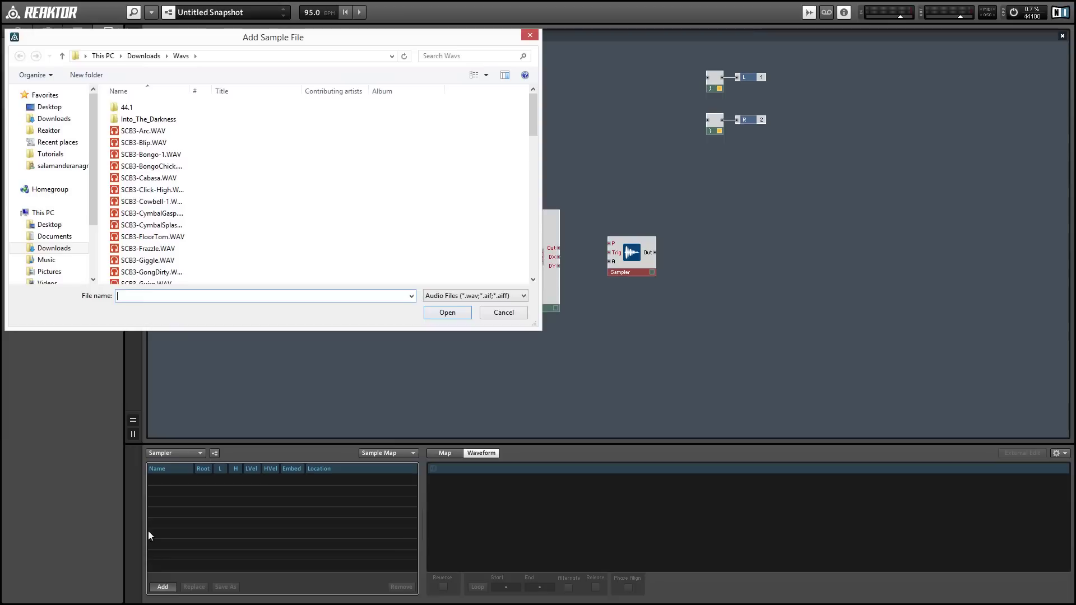
pyautogui.click(183, 144)
pyautogui.scroll(-6, 182, 156)
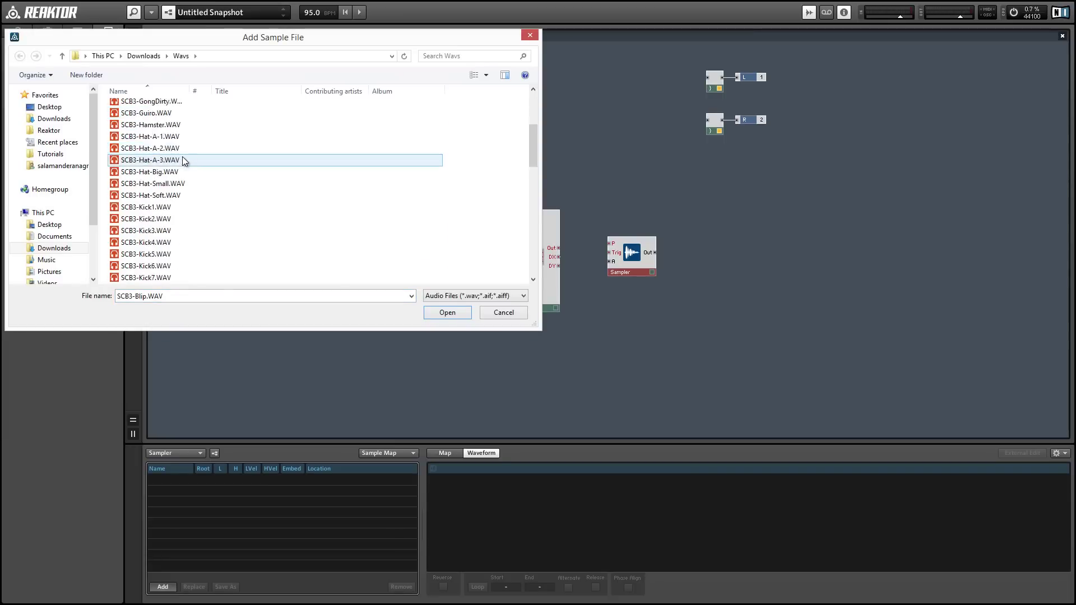
pyautogui.doubleClick(160, 185)
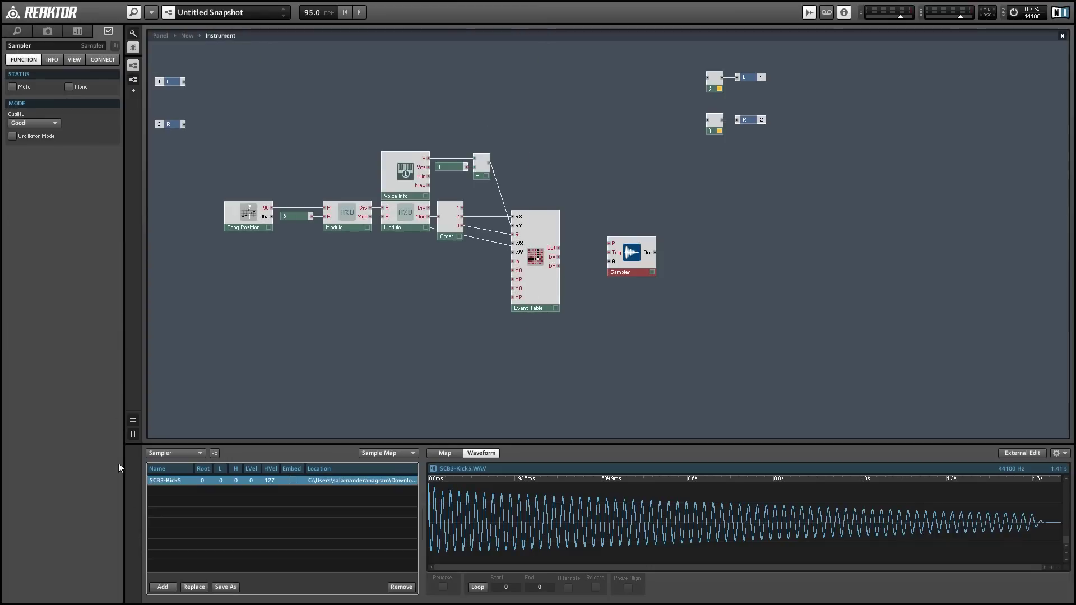
pyautogui.click(162, 587)
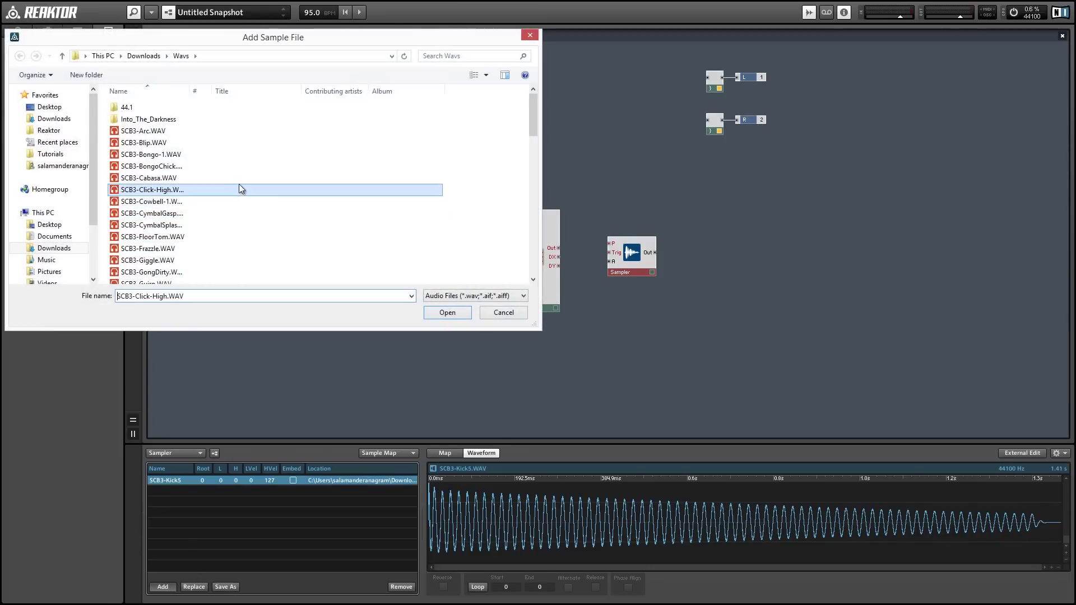
pyautogui.scroll(-8, 211, 212)
pyautogui.scroll(-4, 157, 220)
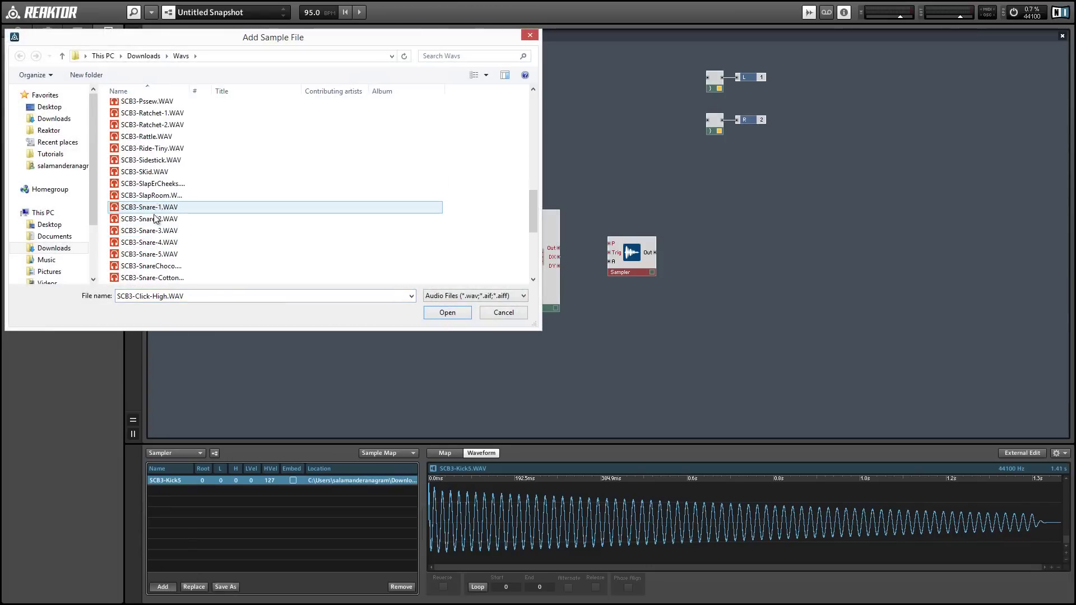
pyautogui.click(159, 243)
pyautogui.doubleClick(159, 245)
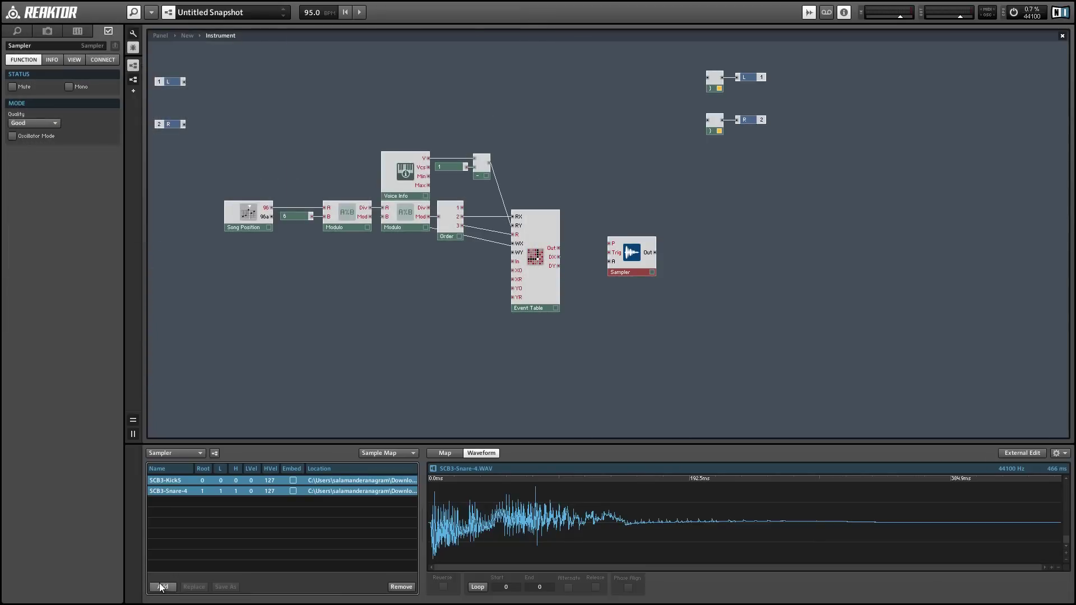
# Step: Add SCB3-Hat-A-3 and SCB3-Hat-Small, then embed all four samples in the ensemble
pyautogui.click(163, 587)
pyautogui.click(168, 225)
pyautogui.scroll(-2, 168, 224)
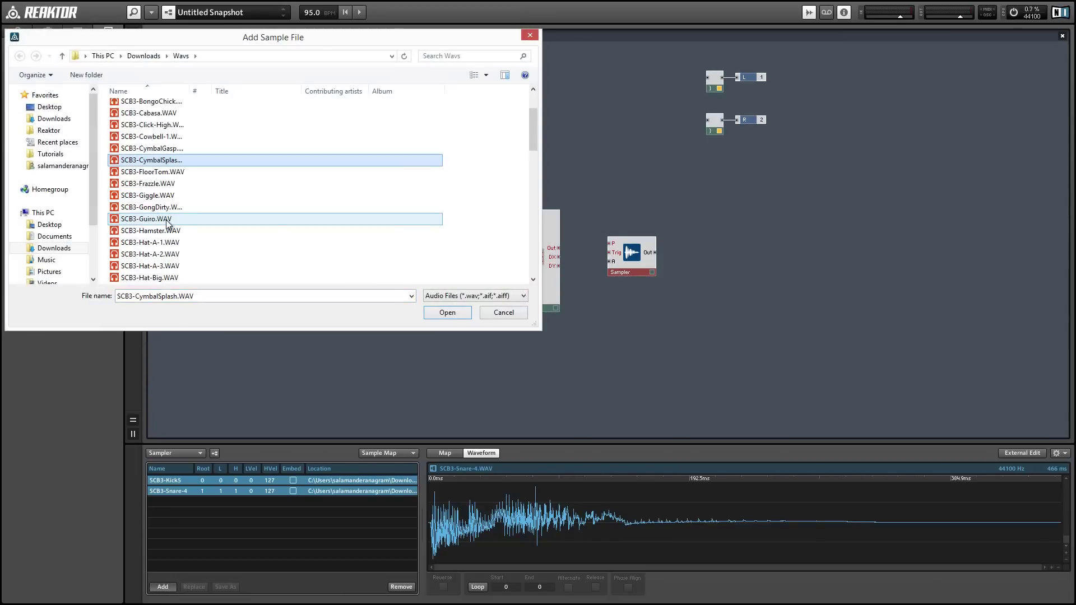
pyautogui.scroll(-1, 168, 224)
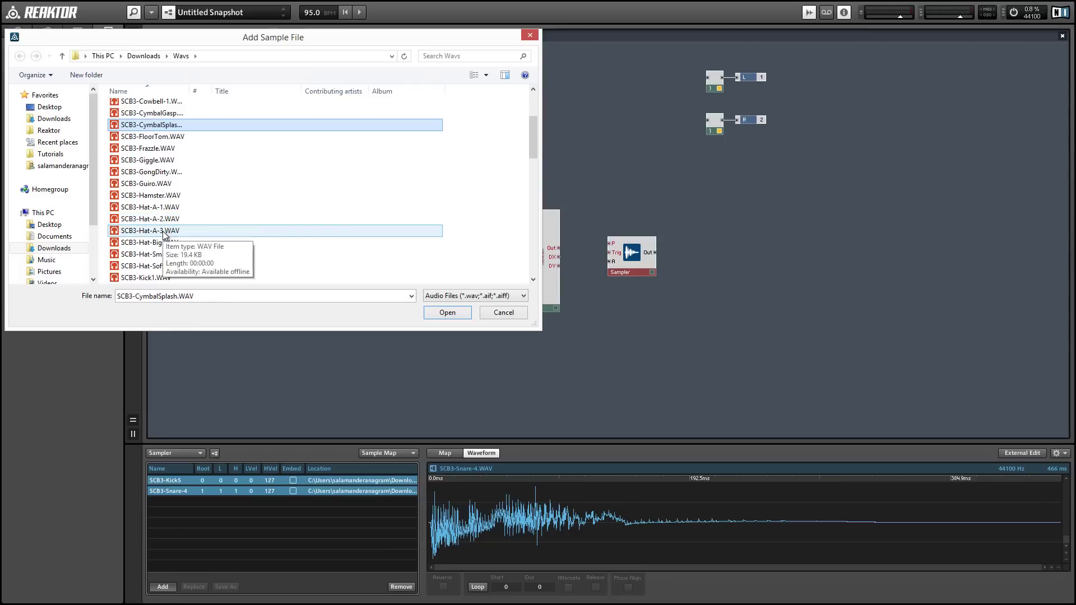
pyautogui.doubleClick(165, 231)
pyautogui.click(163, 587)
pyautogui.click(185, 260)
pyautogui.scroll(-3, 182, 273)
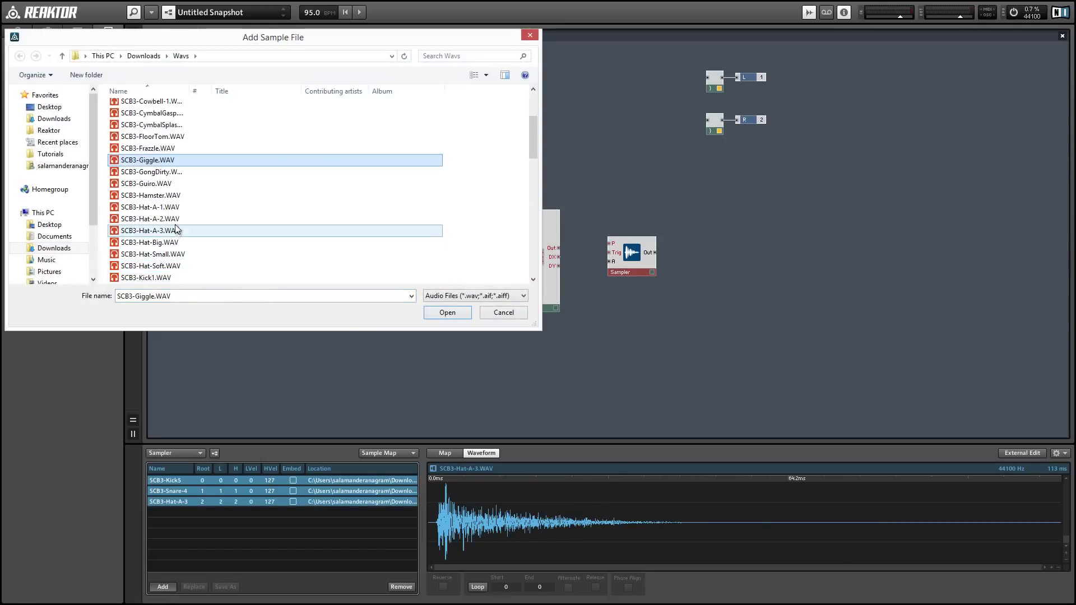
pyautogui.doubleClick(190, 254)
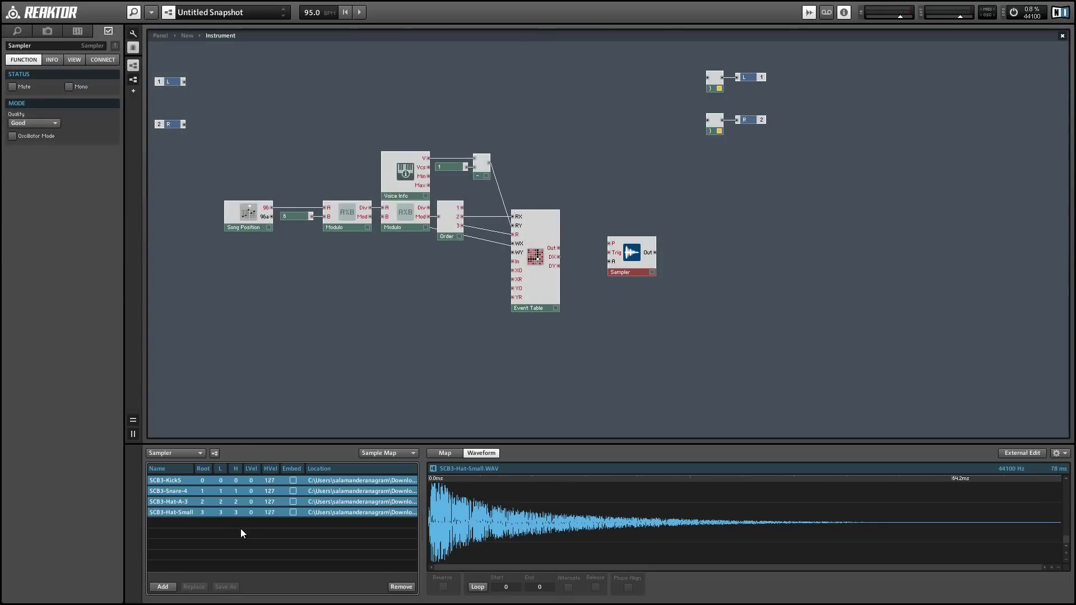
pyautogui.click(292, 480)
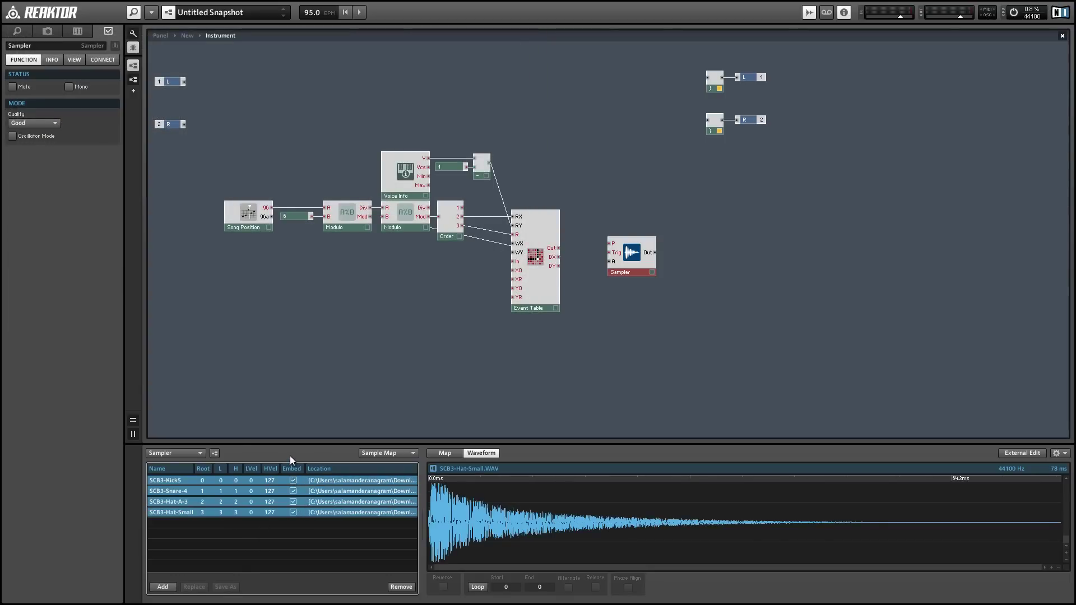
# Step: Wire the Subtract output to the Sampler's P input and the Event Table's Out to Trig
pyautogui.click(205, 480)
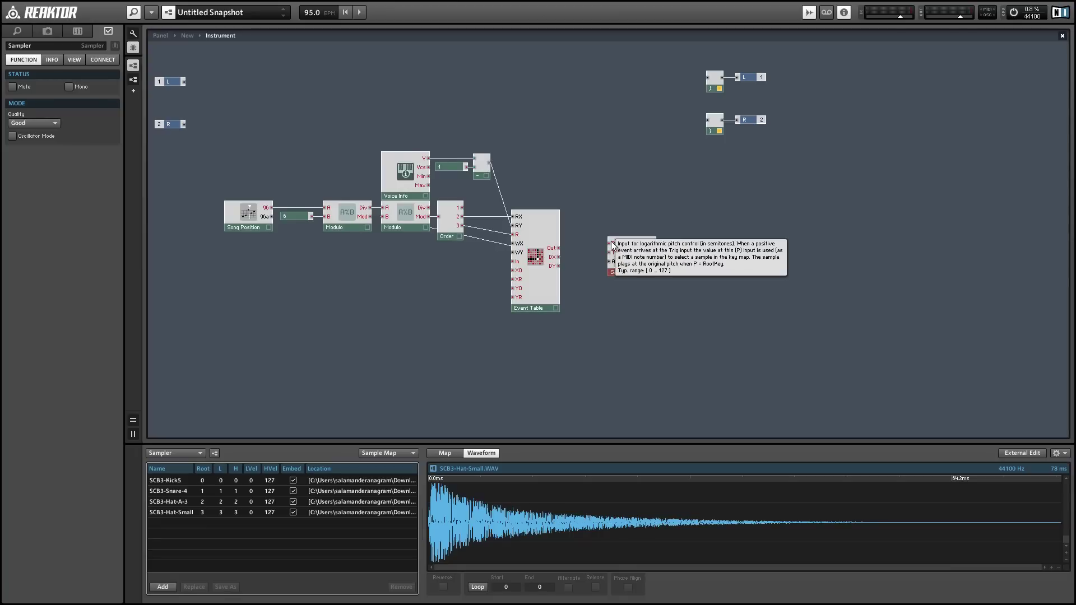
pyautogui.moveTo(612, 244); pyautogui.dragTo(488, 165)
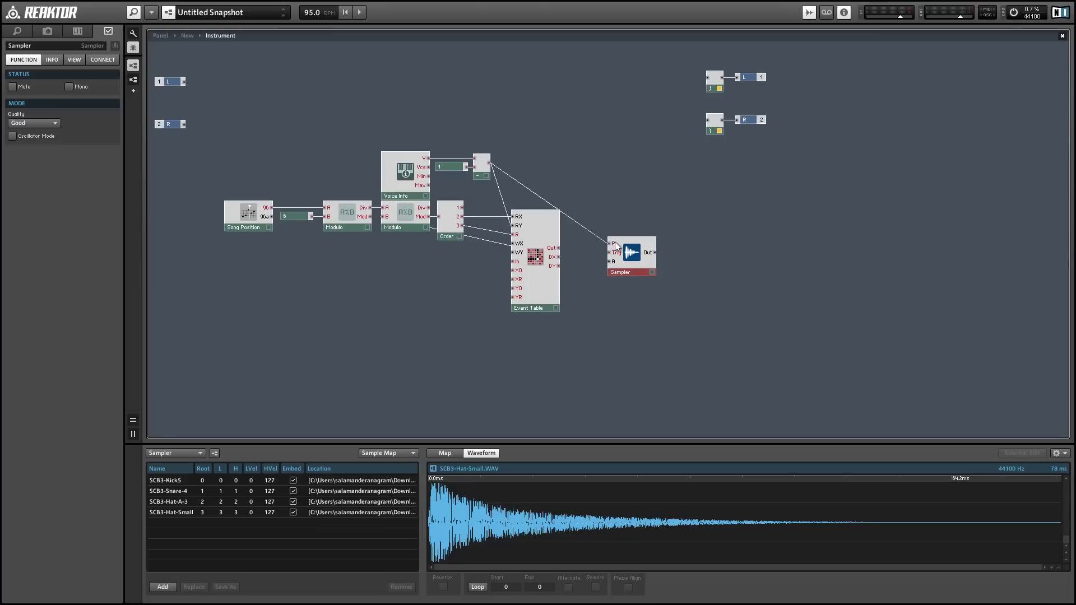
pyautogui.moveTo(620, 274); pyautogui.dragTo(617, 264)
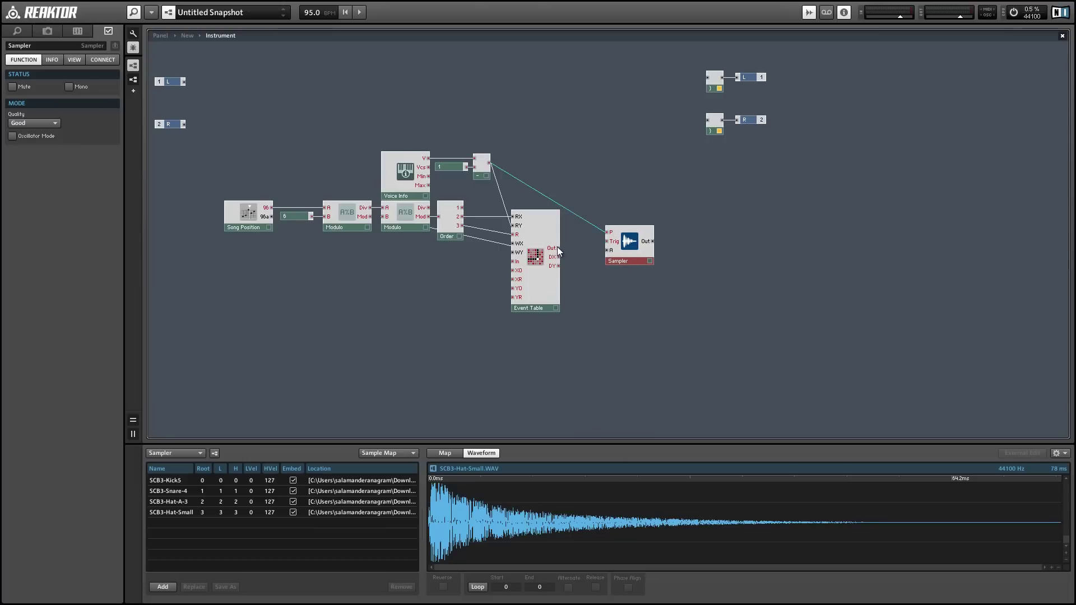
pyautogui.moveTo(558, 246); pyautogui.dragTo(657, 261)
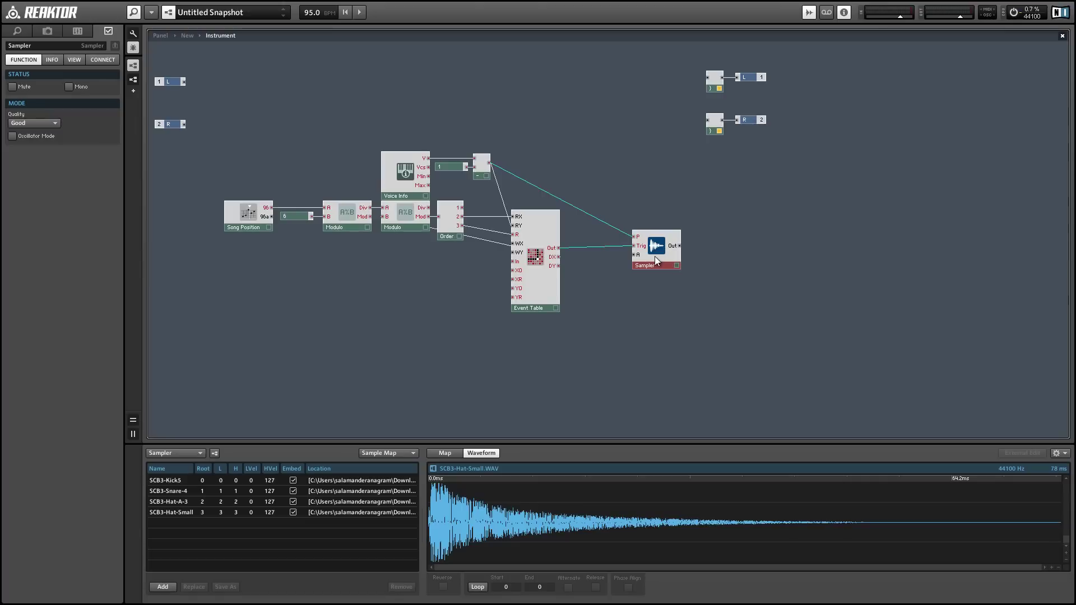
pyautogui.moveTo(657, 261); pyautogui.dragTo(657, 262)
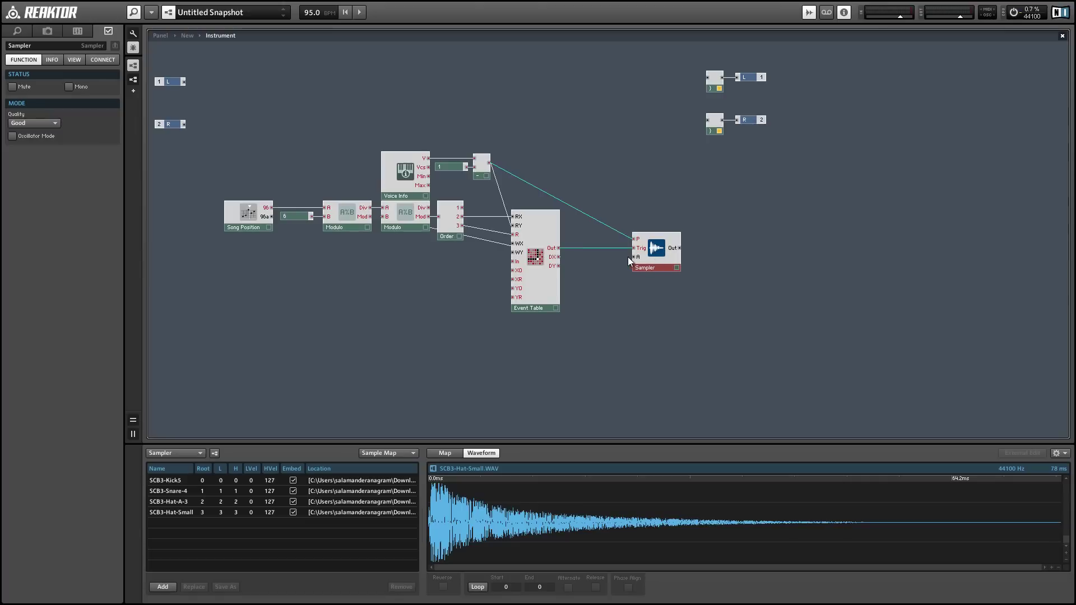
# Step: Attach a constant 1 to the Sampler's amplitude input and shift the Sampler and constant left
pyautogui.rightClick(636, 256)
pyautogui.click(650, 275)
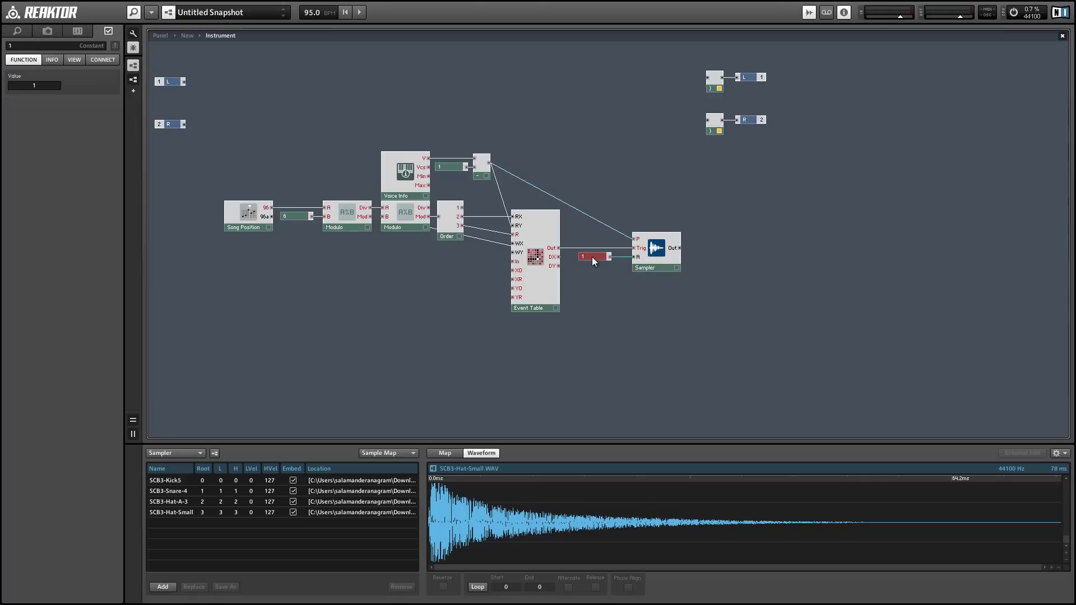
pyautogui.keyDown('shift'); pyautogui.click(652, 266); pyautogui.keyUp('shift')
pyautogui.moveTo(650, 264); pyautogui.dragTo(632, 264)
pyautogui.click(632, 302)
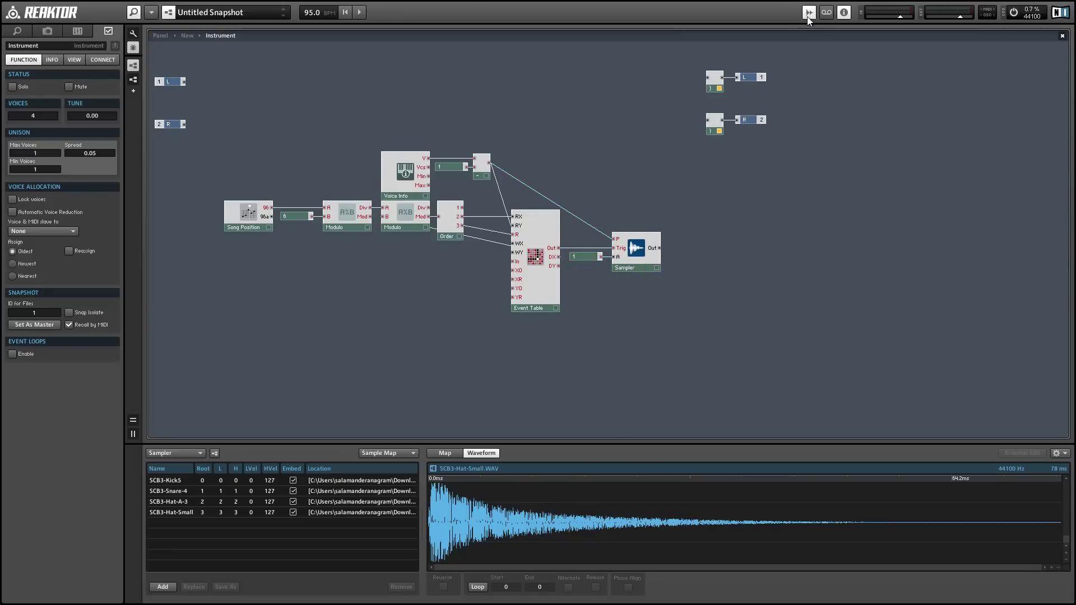
# Step: Connect the Sampler output to the left audio output and start playback
pyautogui.moveTo(660, 247); pyautogui.dragTo(707, 79)
pyautogui.moveTo(479, 219)
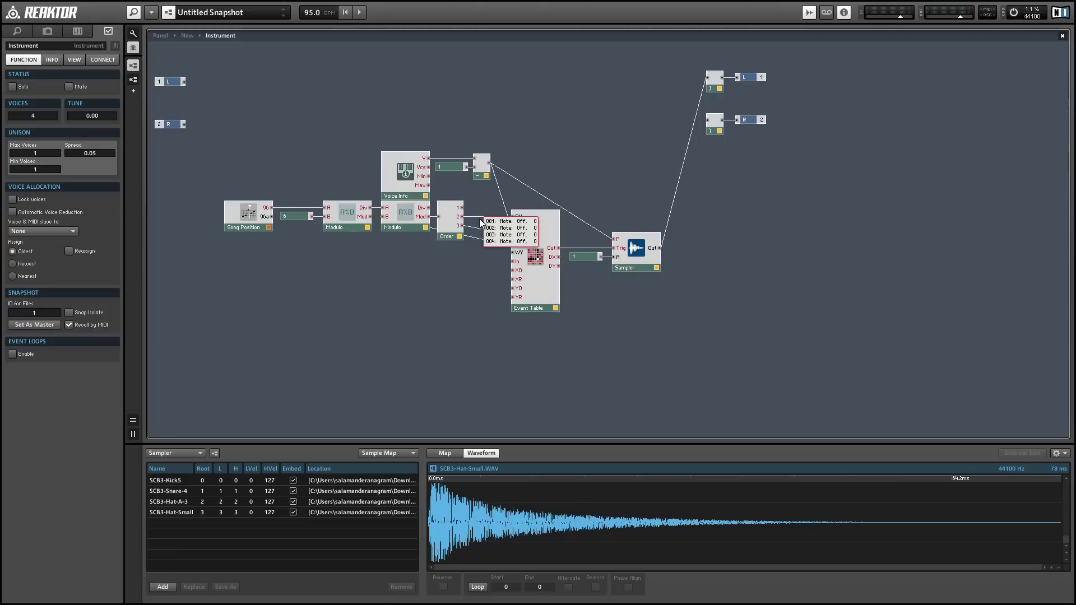
pyautogui.press('space')
# Step: On the unlocked panel, move the Sampler display beside the sequencer grid, then stop playback
pyautogui.click(161, 37)
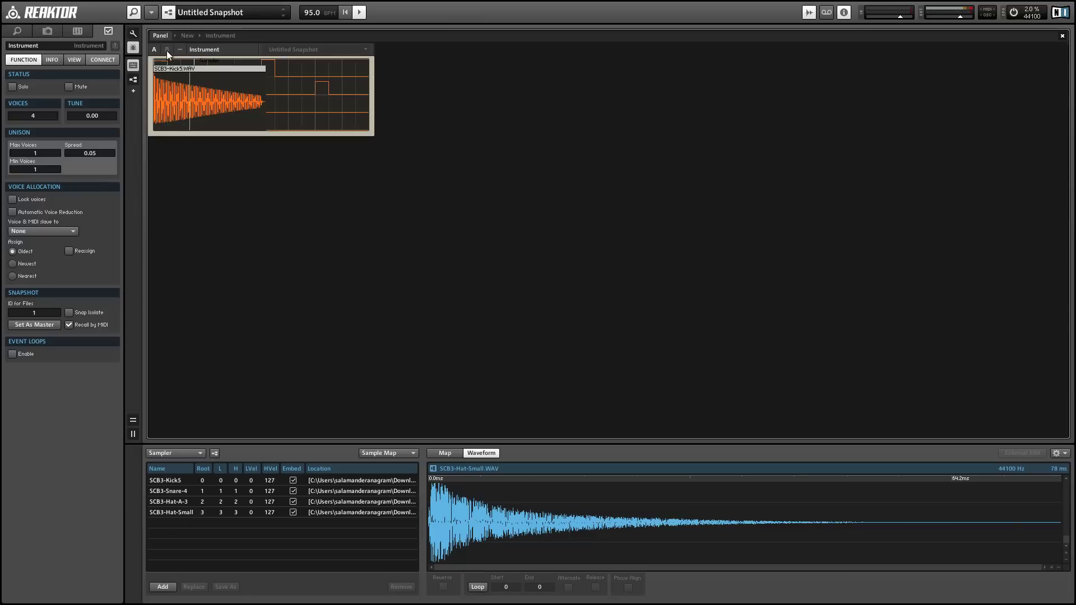
pyautogui.click(132, 48)
pyautogui.moveTo(185, 78); pyautogui.dragTo(418, 81)
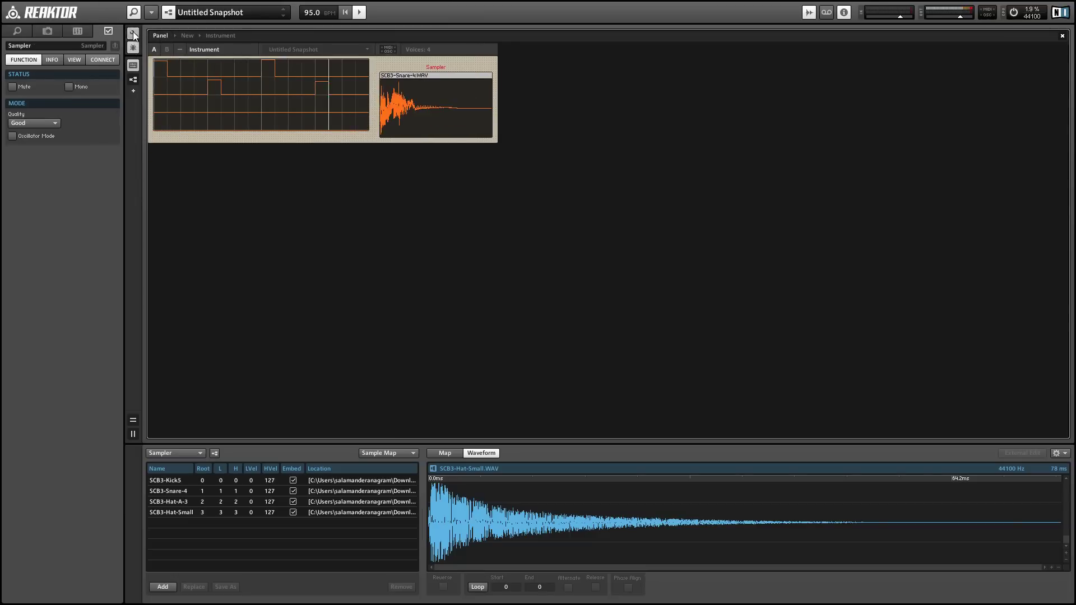
pyautogui.click(359, 12)
pyautogui.press('F6')
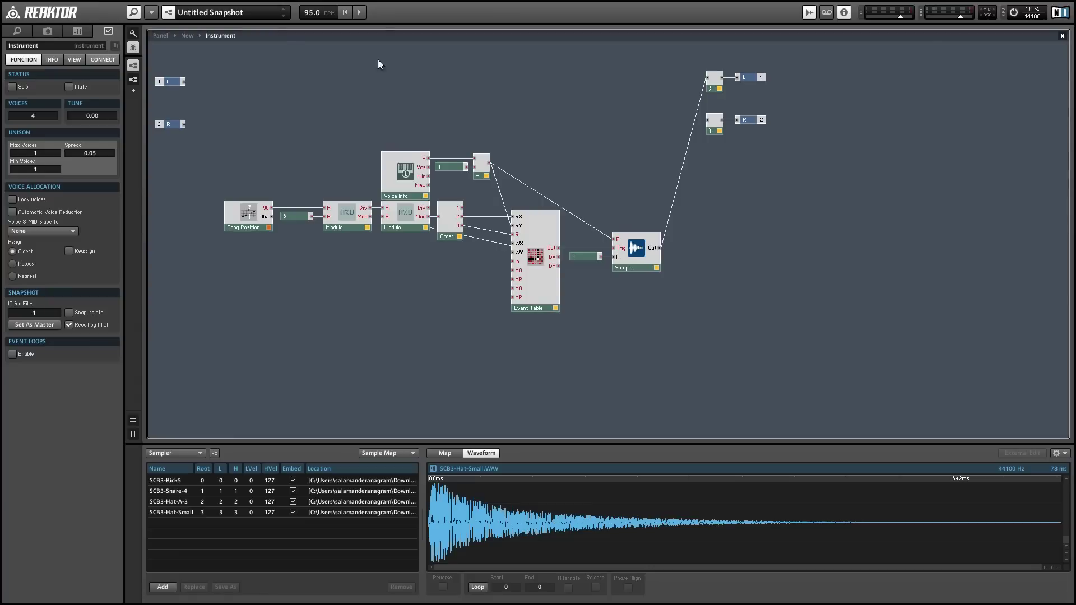
# Step: Insert the EventWatcher-v4 macro below the Modulos and wire the first Modulo's Div into In1
pyautogui.doubleClick(410, 334)
pyautogui.write('event wat')
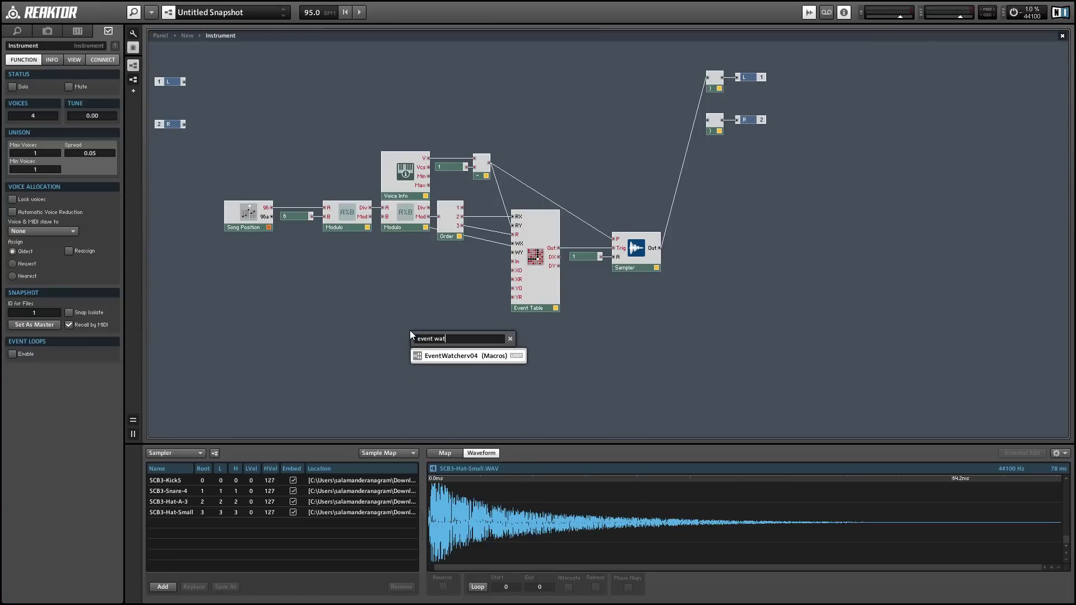
pyautogui.press('Return')
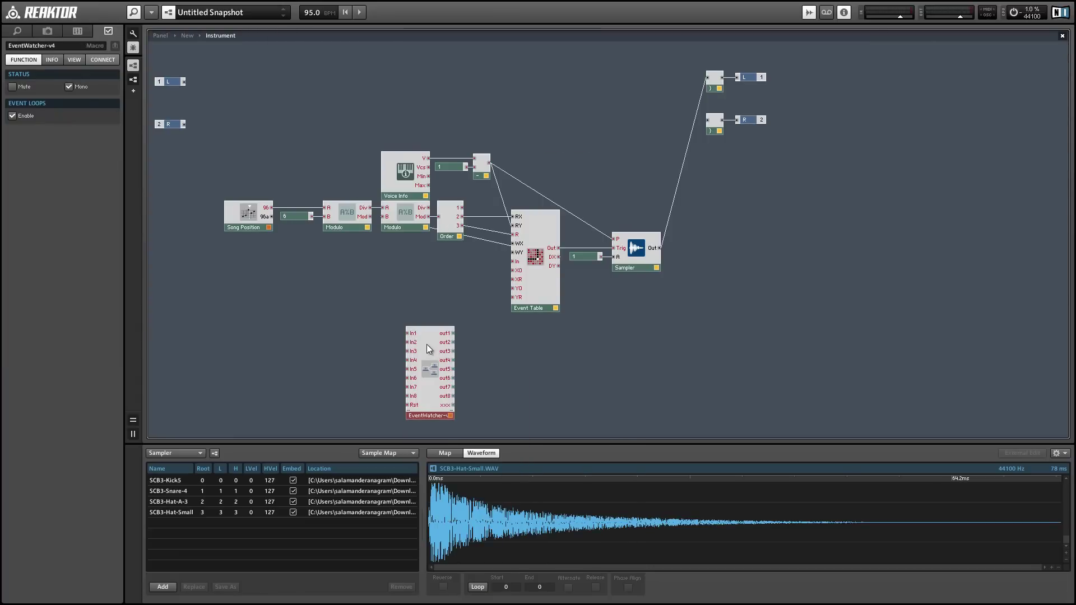
pyautogui.moveTo(426, 339); pyautogui.dragTo(414, 259)
pyautogui.click(807, 12)
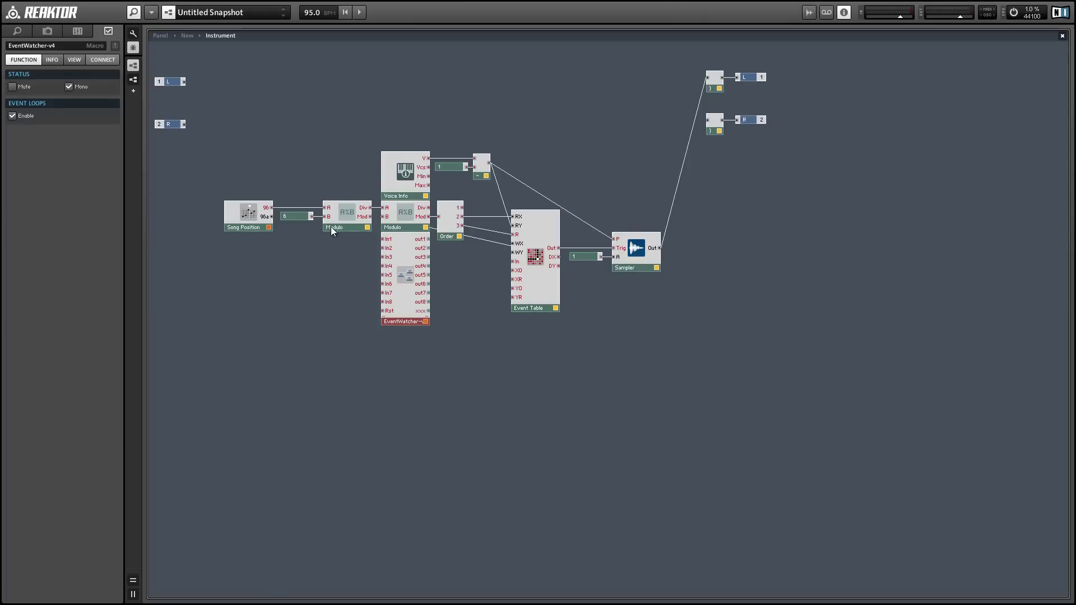
pyautogui.moveTo(382, 229); pyautogui.dragTo(387, 240)
# Step: Place the EventWatcher display beside the Sampler on the panel, relock it and clear its list
pyautogui.click(159, 36)
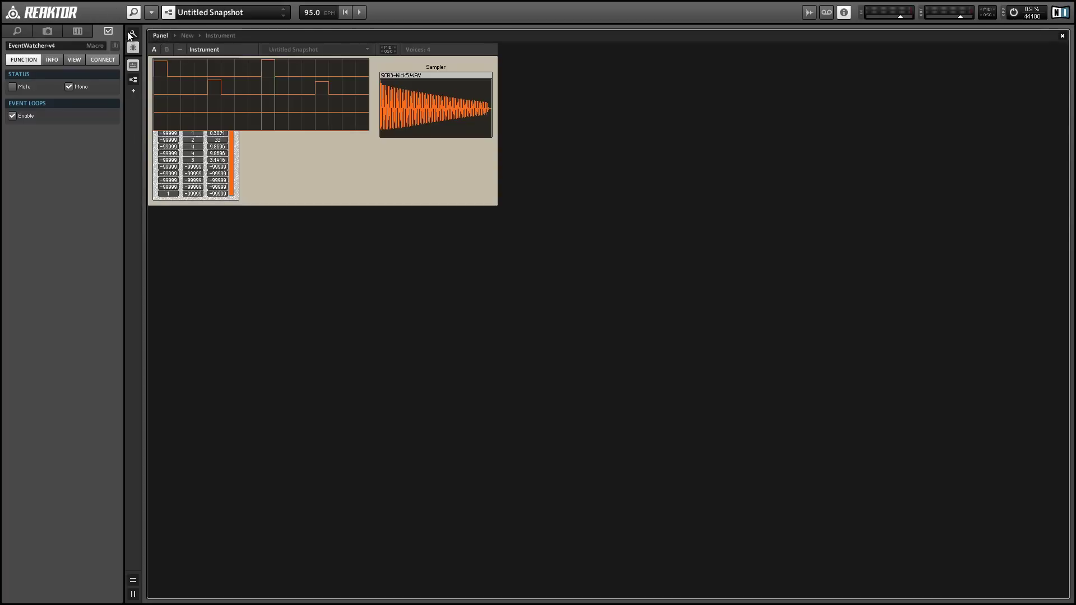
pyautogui.moveTo(179, 199); pyautogui.dragTo(541, 201)
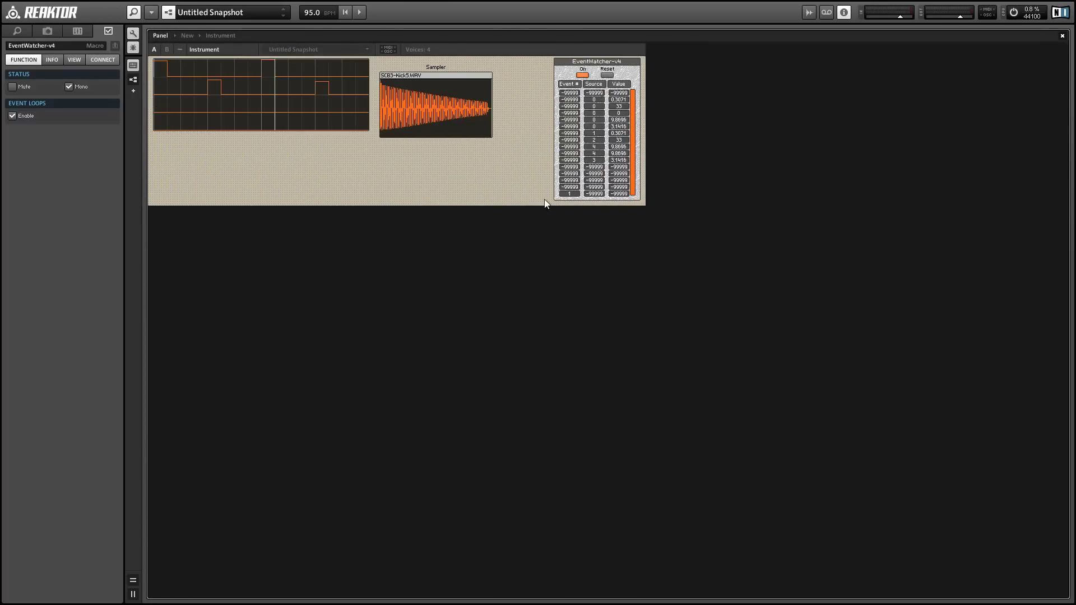
pyautogui.click(135, 35)
pyautogui.click(566, 77)
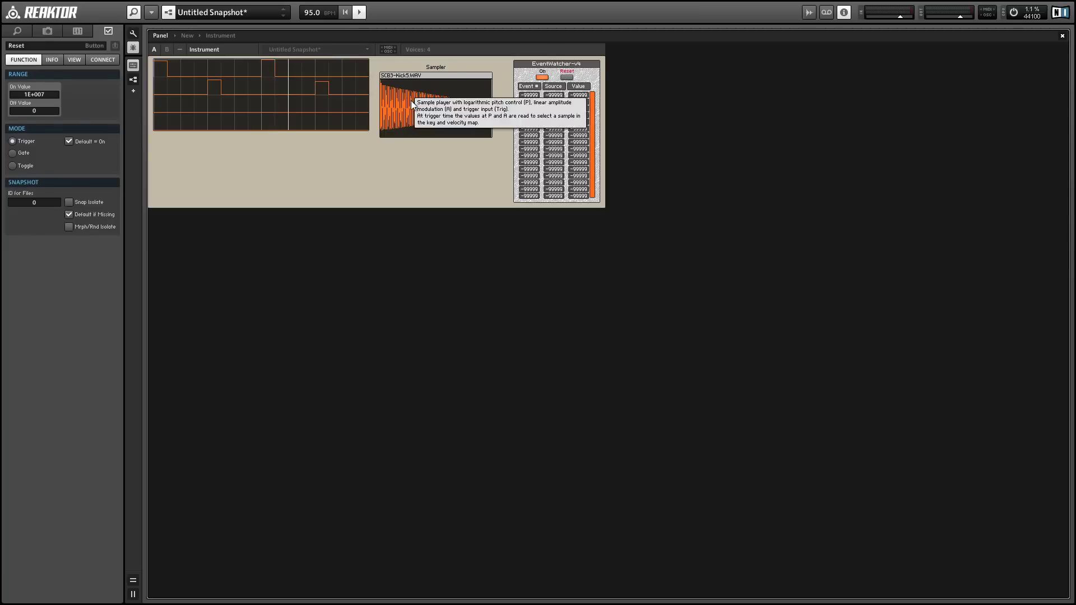
pyautogui.click(502, 125)
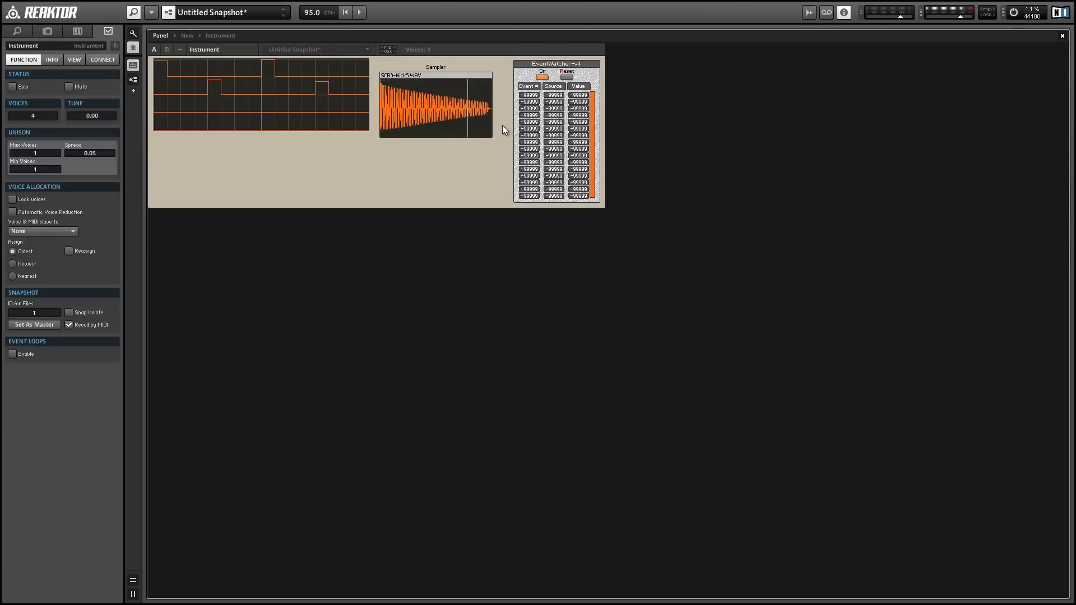
pyautogui.hotkey('ctrl', 'e')
# Step: Apply a context-menu option to the 6 constant and first Modulo, then play to watch events
pyautogui.moveTo(305, 196); pyautogui.dragTo(342, 220)
pyautogui.rightClick(341, 220)
pyautogui.click(358, 235)
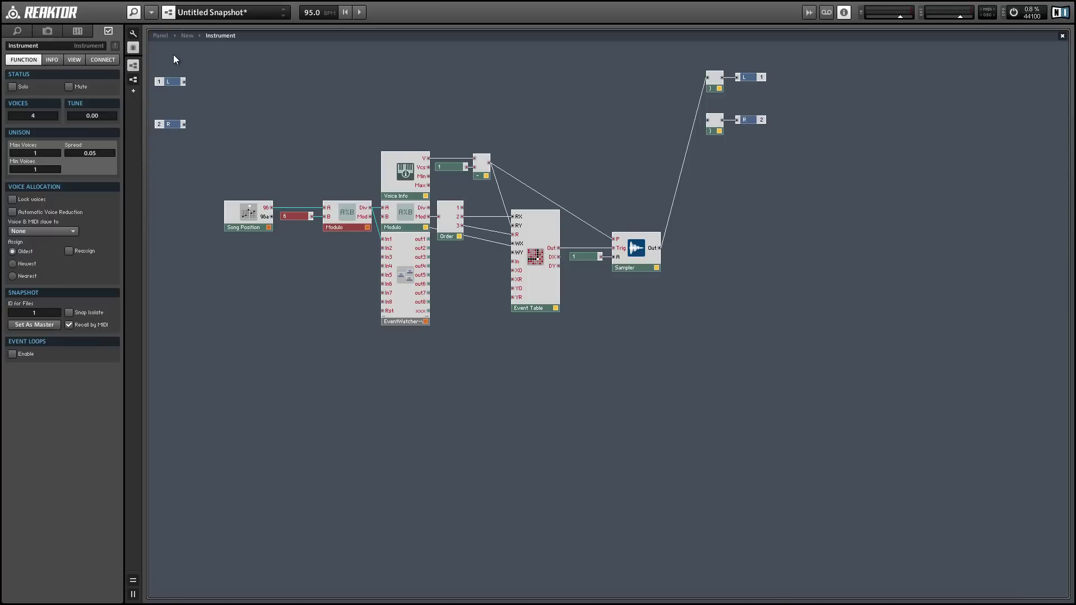
pyautogui.click(161, 36)
pyautogui.press('space')
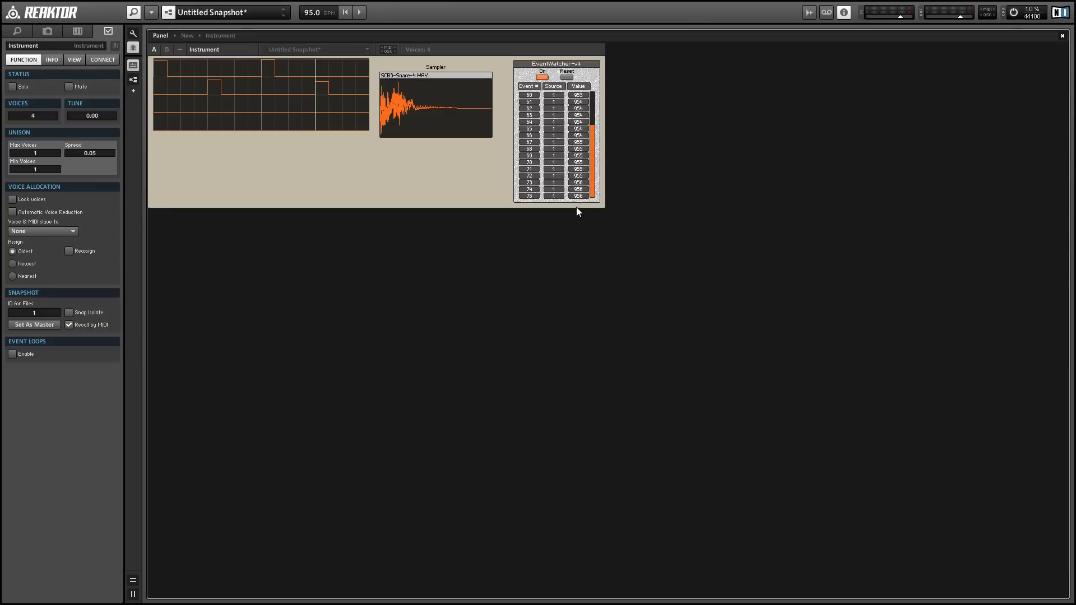
pyautogui.hotkey('ctrl', 'Tab')
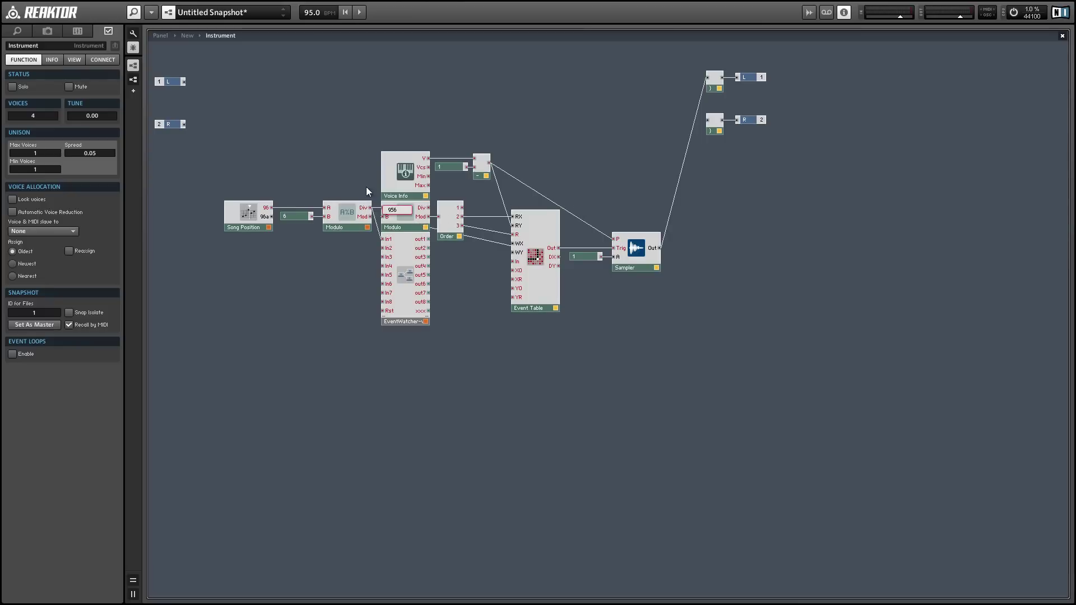
# Step: Insert a Step Filter module and drop it between the first and second Modulo modules
pyautogui.rightClick(307, 87)
pyautogui.moveTo(320, 92)
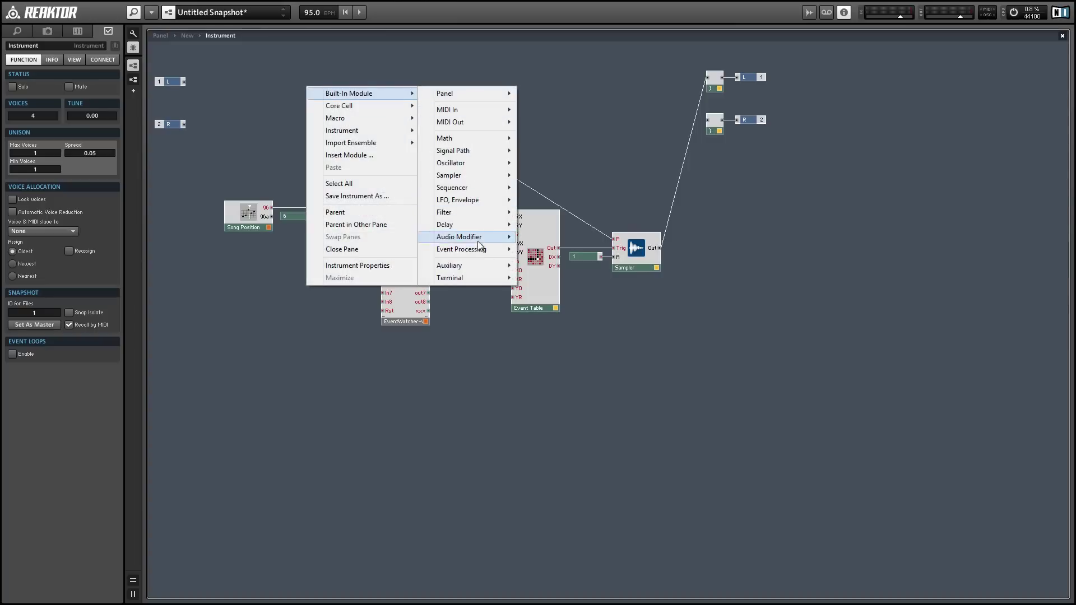
pyautogui.moveTo(479, 250)
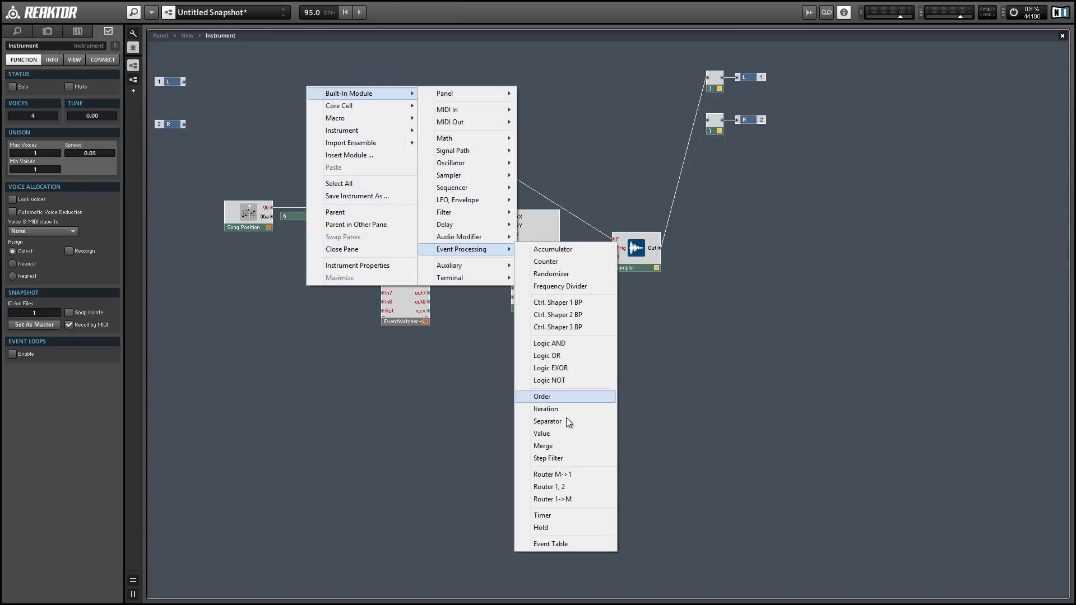
pyautogui.click(575, 461)
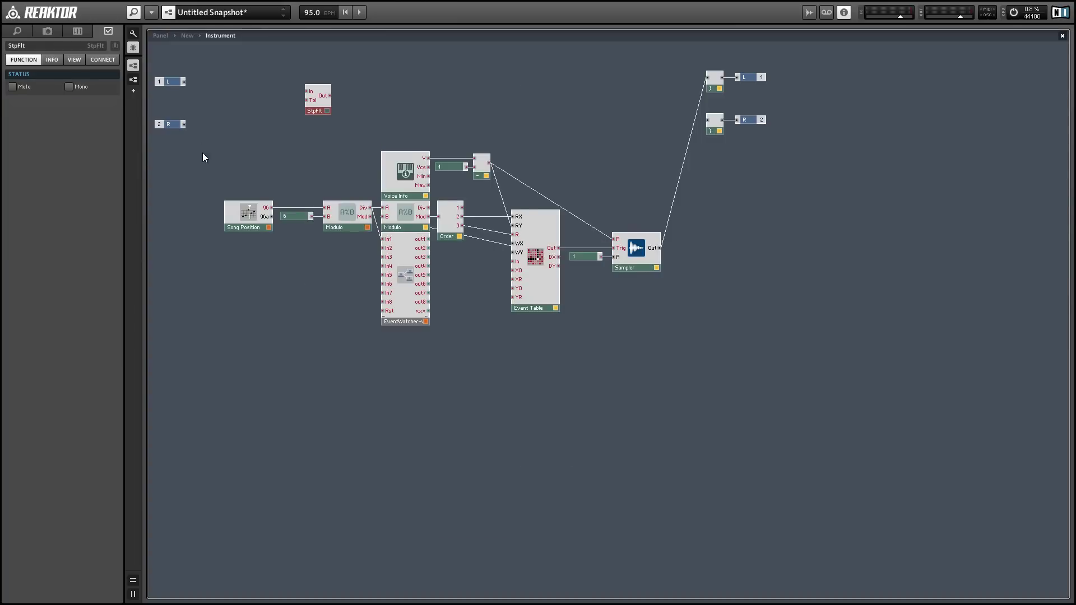
pyautogui.moveTo(207, 157); pyautogui.dragTo(306, 229)
pyautogui.moveTo(323, 114); pyautogui.dragTo(357, 199)
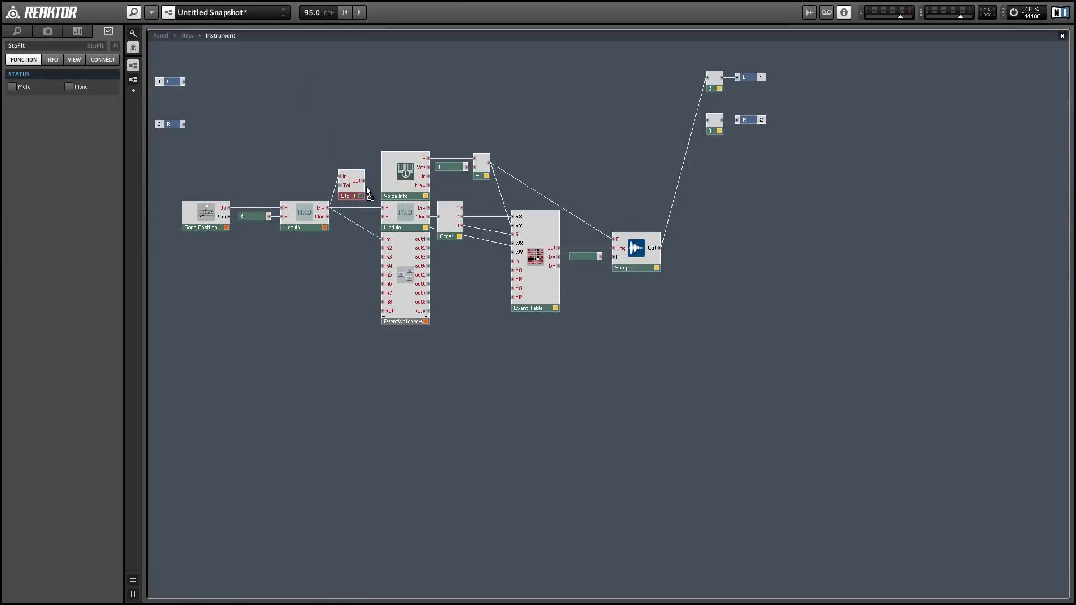
pyautogui.moveTo(357, 194); pyautogui.dragTo(362, 222)
# Step: Set the Step Filter to mono and raise the first four modules slightly
pyautogui.rightClick(362, 222)
pyautogui.click(370, 228)
pyautogui.click(235, 195)
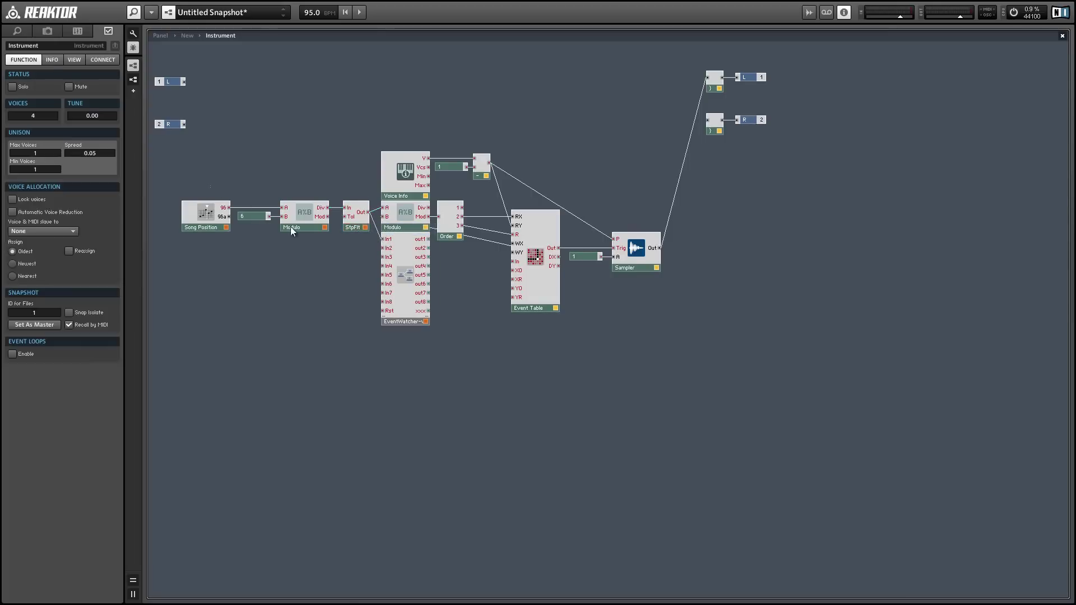
pyautogui.moveTo(315, 240); pyautogui.dragTo(359, 222)
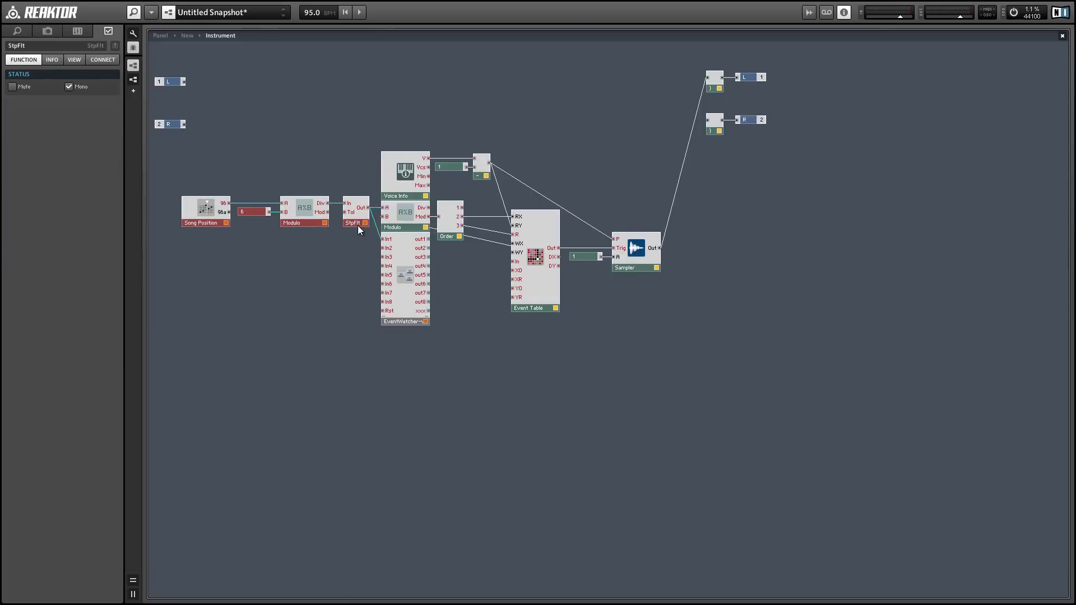
pyautogui.click(331, 237)
# Step: With the pattern playing on the panel, draw new steps across the Event Table's third row
pyautogui.click(162, 35)
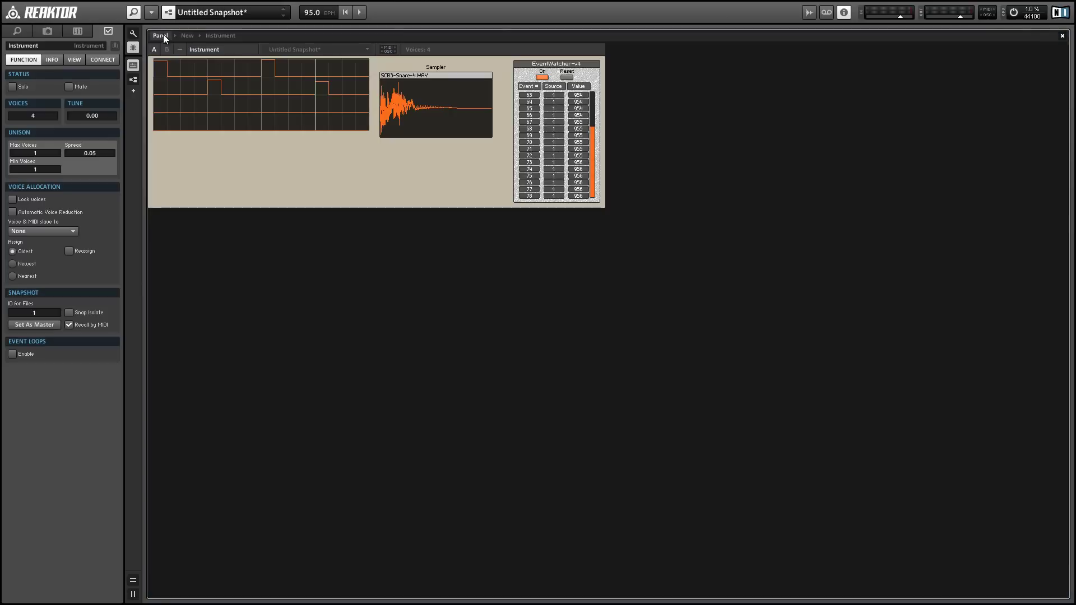
pyautogui.press('space')
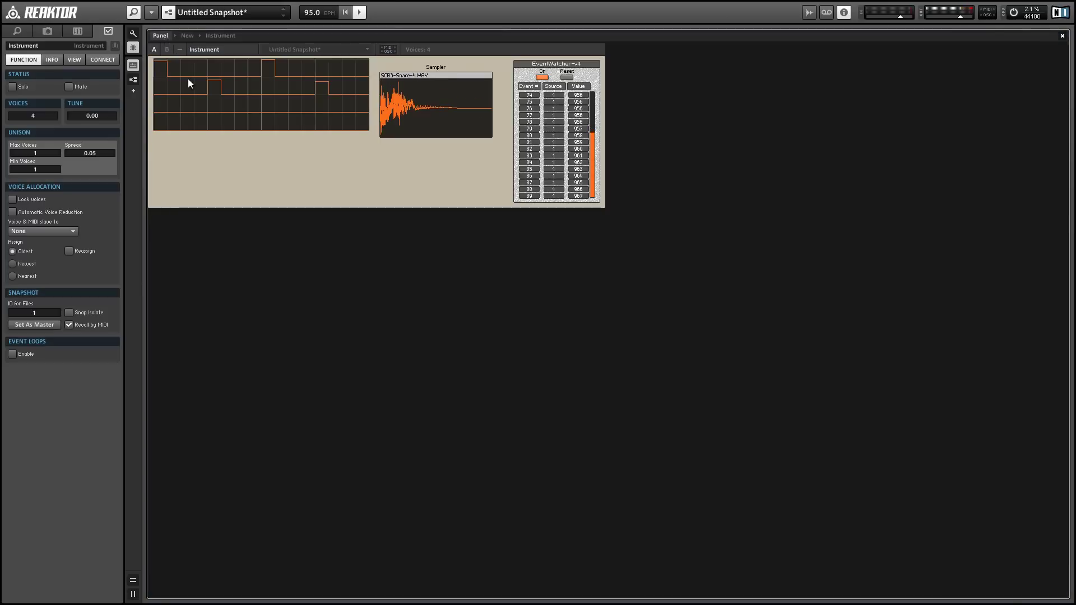
pyautogui.click(189, 105)
pyautogui.moveTo(194, 105)
pyautogui.mouseDown()
pyautogui.moveTo(256, 107)
pyautogui.moveTo(235, 123)
pyautogui.moveTo(298, 108)
pyautogui.mouseUp()
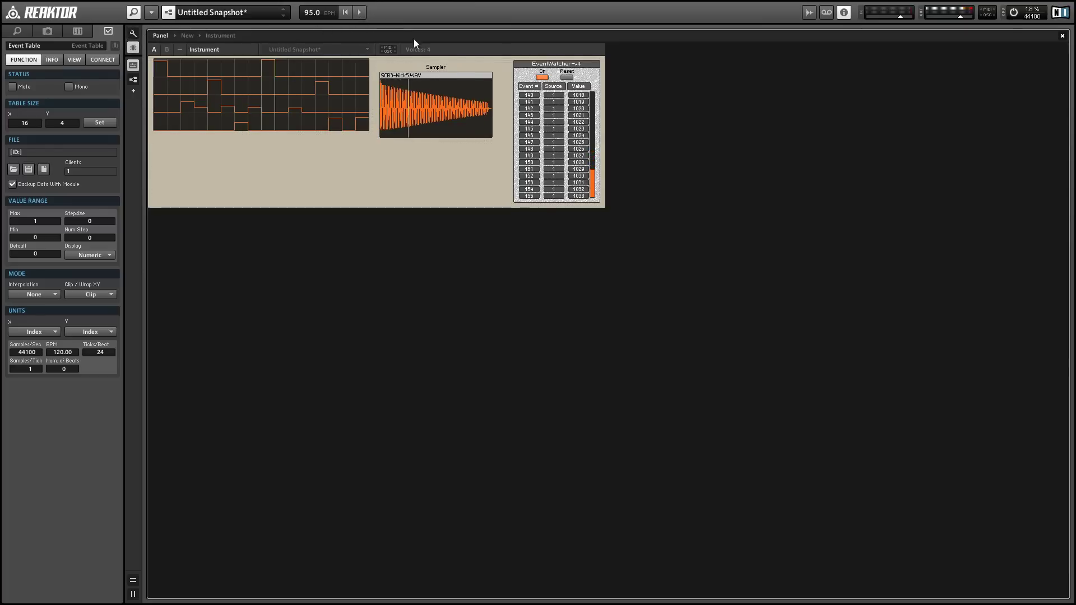
pyautogui.click(492, 100)
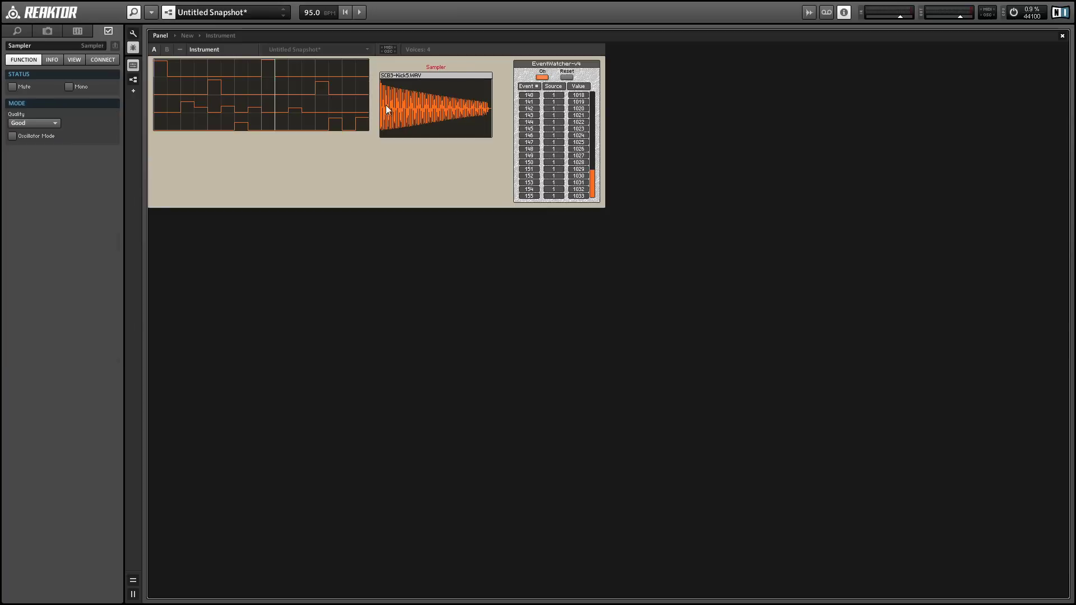
pyautogui.rightClick(539, 69)
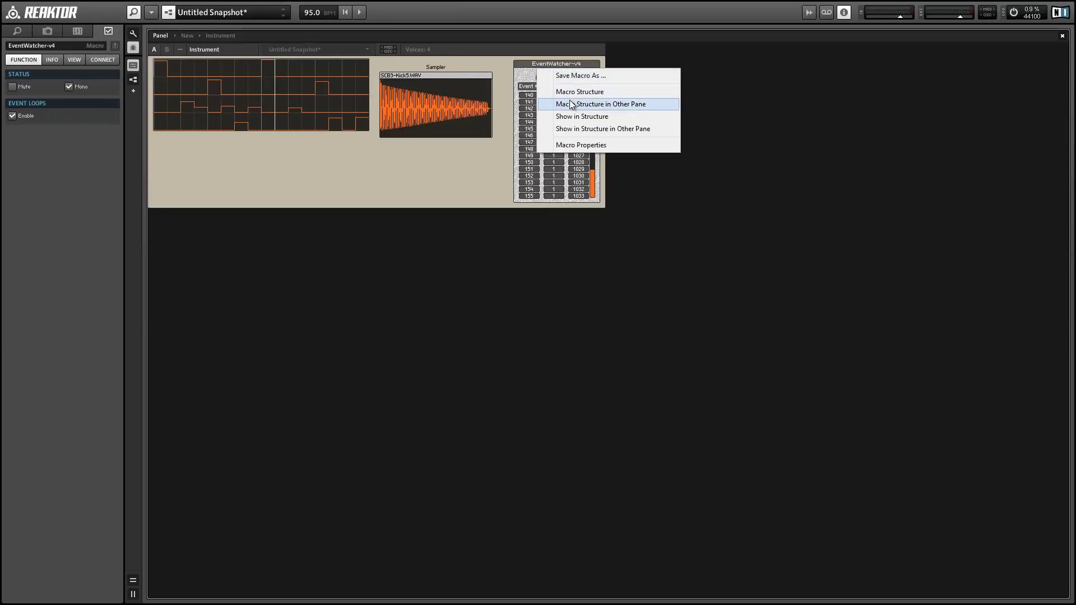
# Step: Select the EventWatcher-v4 macro in the structure and delete it
pyautogui.click(580, 116)
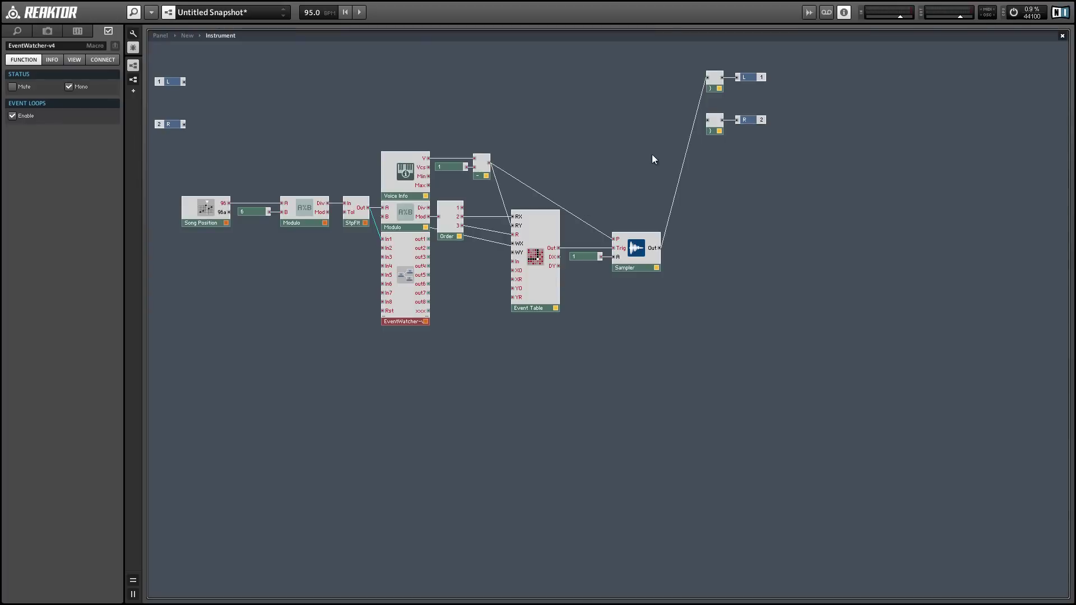
pyautogui.press('Delete')
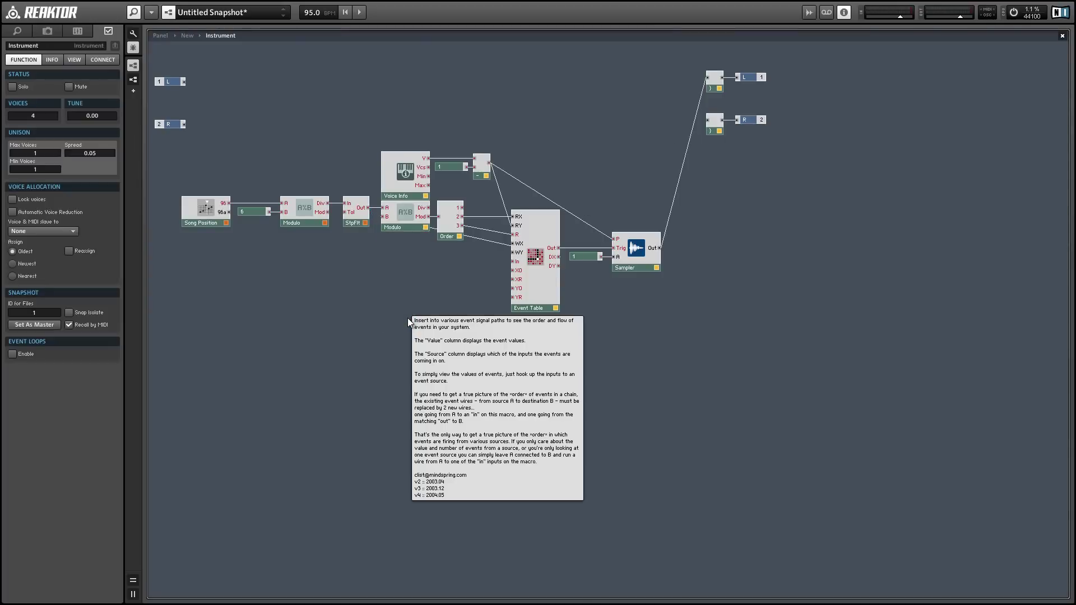